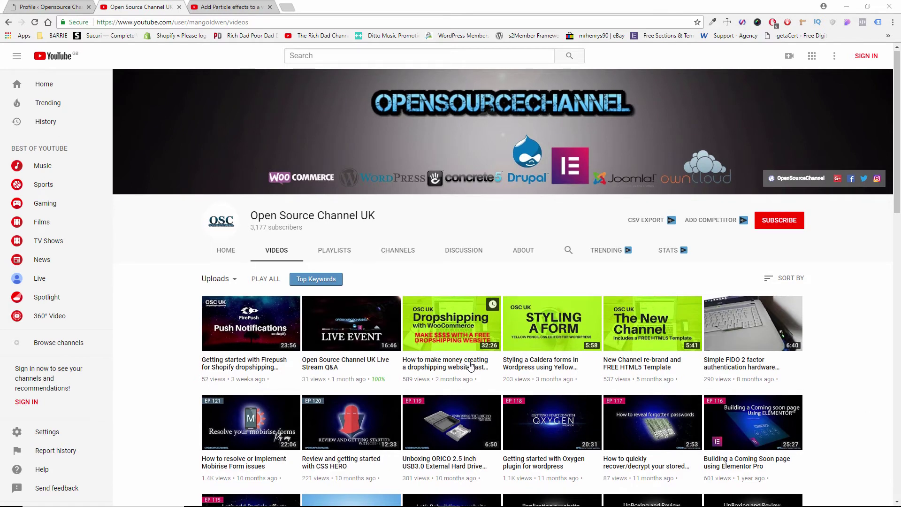
Bring up the 'Add Particle effects to a web page using elementor' video and browse its 79 comments.
{"action": "scroll", "coordinate": [471, 366], "scroll_direction": "down", "scroll_amount": 4}
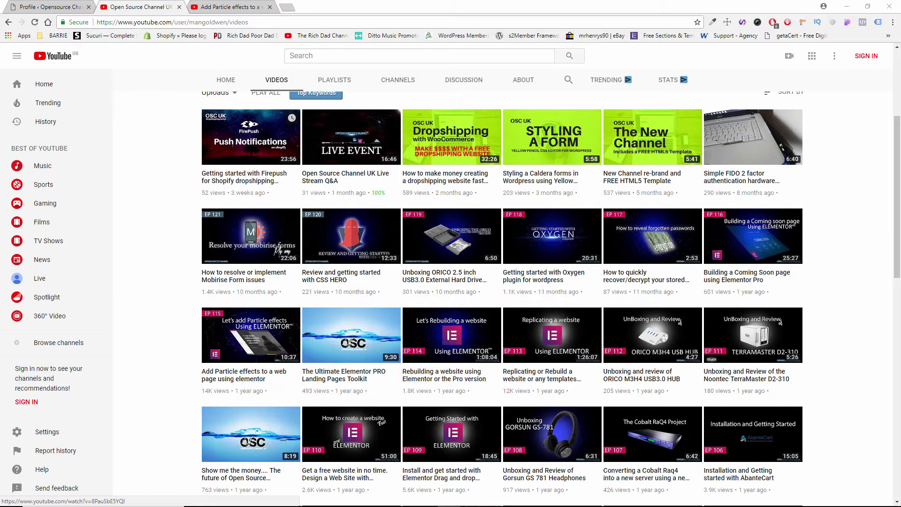
{"action": "left_click", "coordinate": [209, 5]}
{"action": "scroll", "coordinate": [424, 263], "scroll_direction": "up", "scroll_amount": 10}
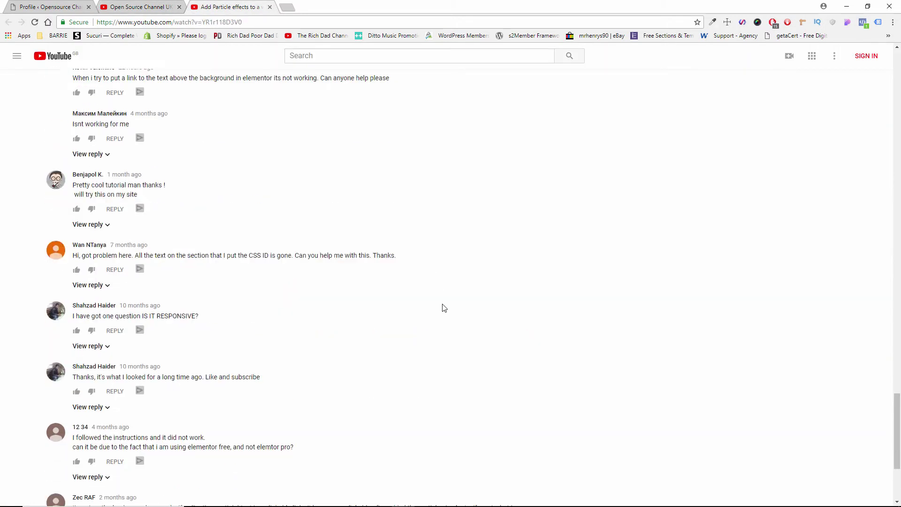
{"action": "scroll", "coordinate": [444, 308], "scroll_direction": "up", "scroll_amount": 10}
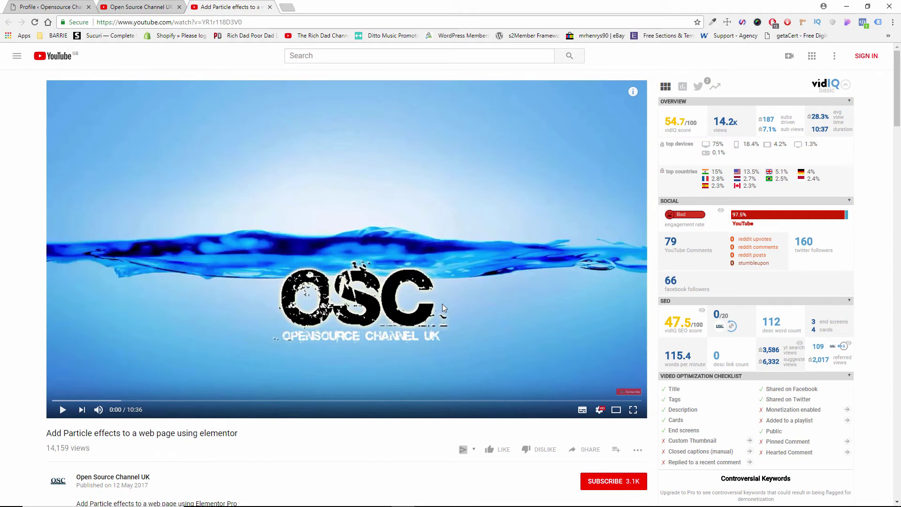
{"action": "scroll", "coordinate": [442, 303], "scroll_direction": "down", "scroll_amount": 6}
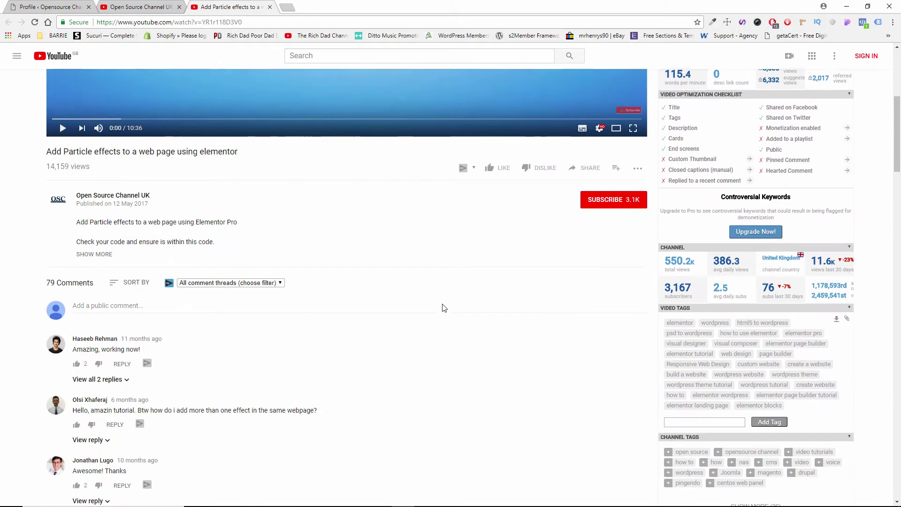
{"action": "scroll", "coordinate": [443, 304], "scroll_direction": "down", "scroll_amount": 4}
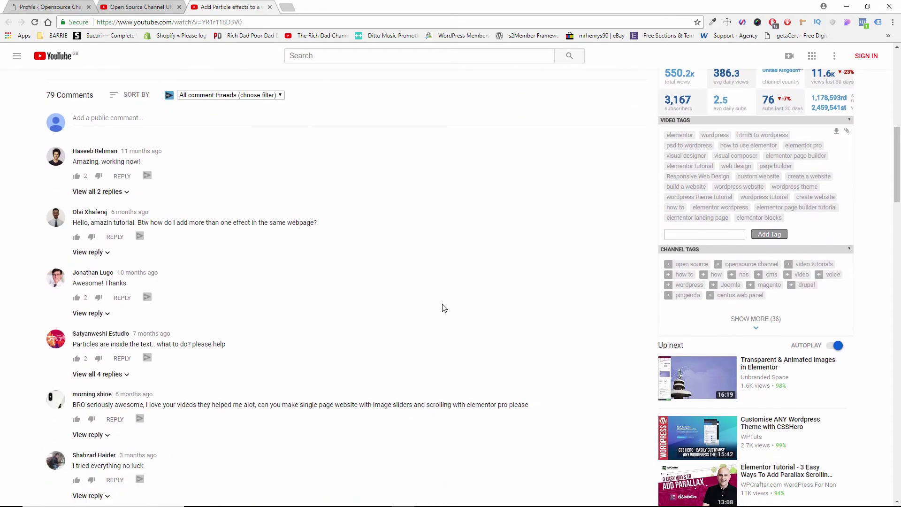
{"action": "scroll", "coordinate": [444, 308], "scroll_direction": "down", "scroll_amount": 1}
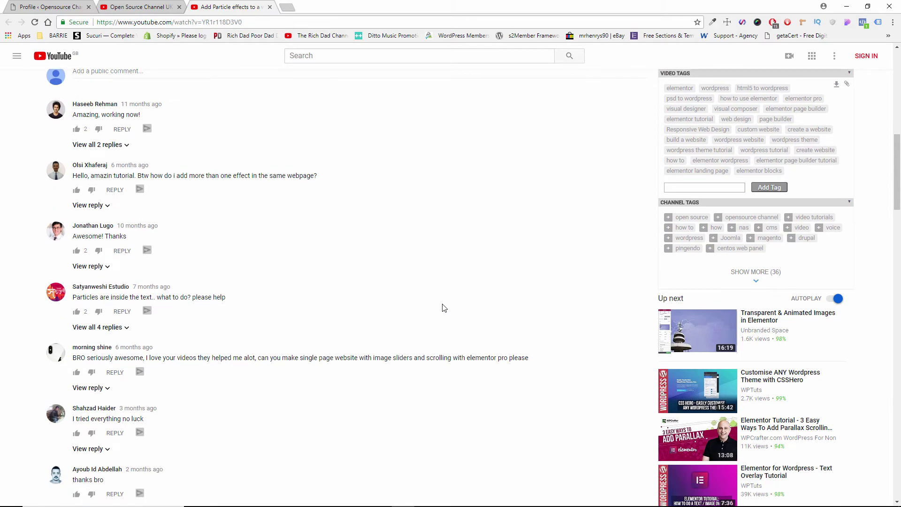
{"action": "scroll", "coordinate": [443, 309], "scroll_direction": "down", "scroll_amount": 9}
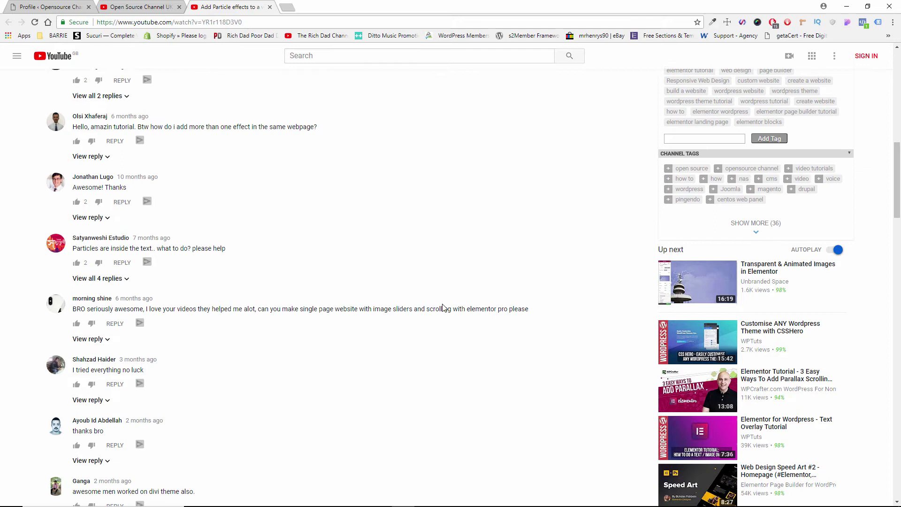
{"action": "scroll", "coordinate": [443, 311], "scroll_direction": "down", "scroll_amount": 15}
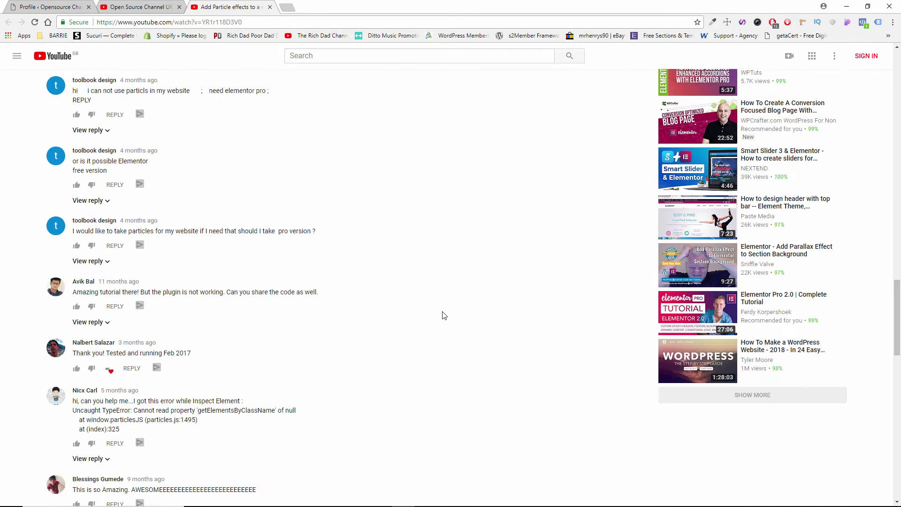
{"action": "scroll", "coordinate": [408, 355], "scroll_direction": "up", "scroll_amount": 20}
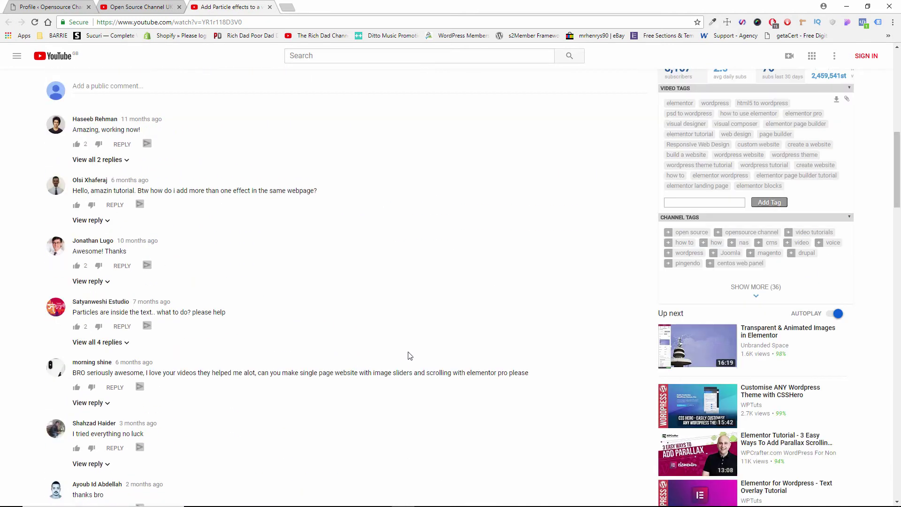
Back in WordPress admin, go to Pages > All Pages and start a new page.
{"action": "left_click", "coordinate": [74, 7]}
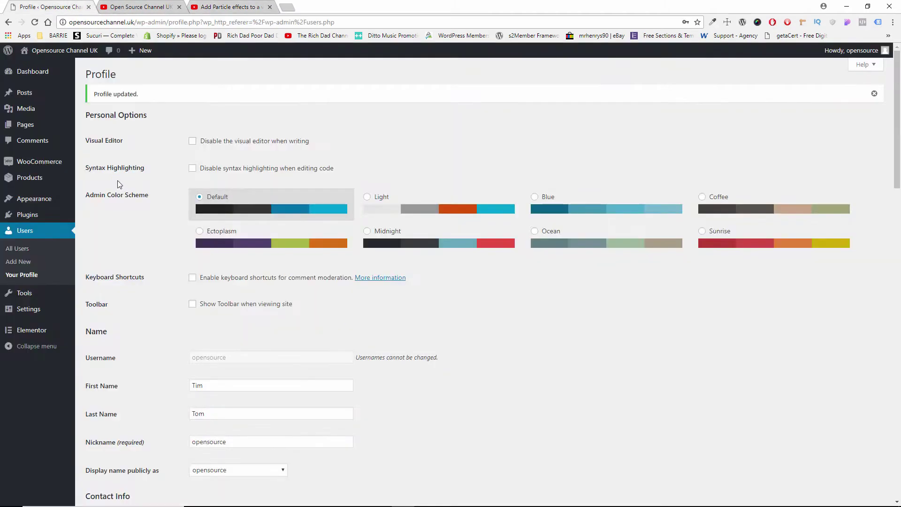
{"action": "mouse_move", "coordinate": [29, 186]}
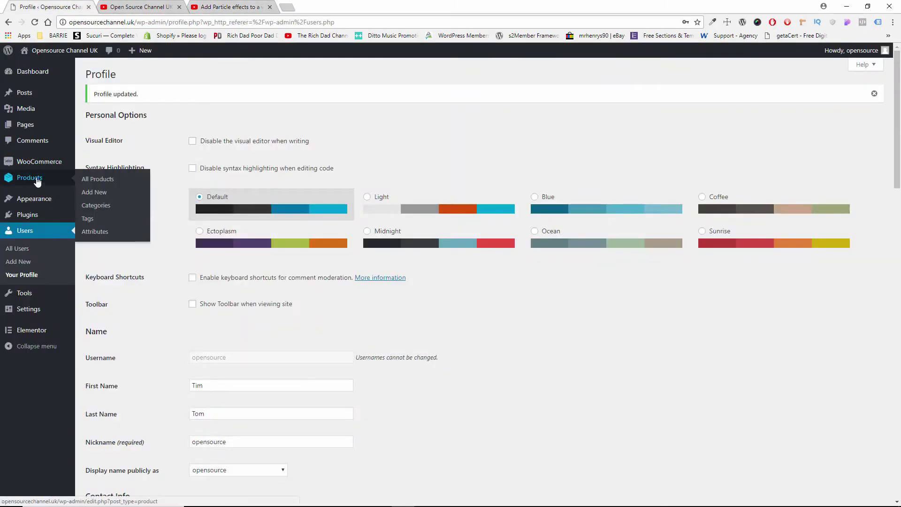
{"action": "mouse_move", "coordinate": [42, 125]}
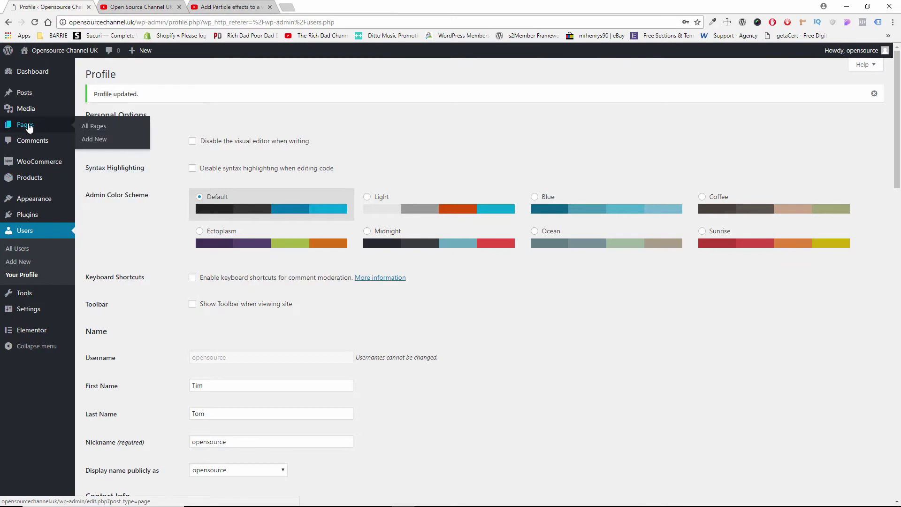
{"action": "left_click", "coordinate": [91, 126]}
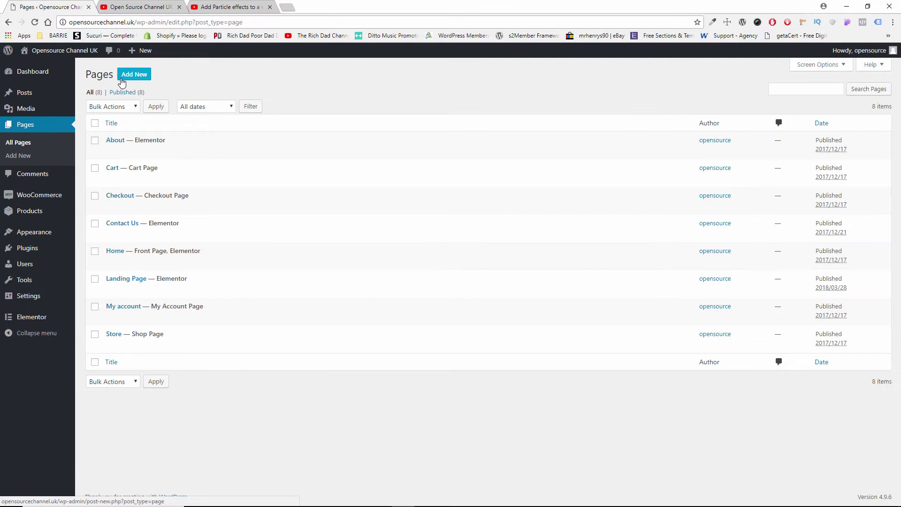
{"action": "left_click", "coordinate": [129, 79]}
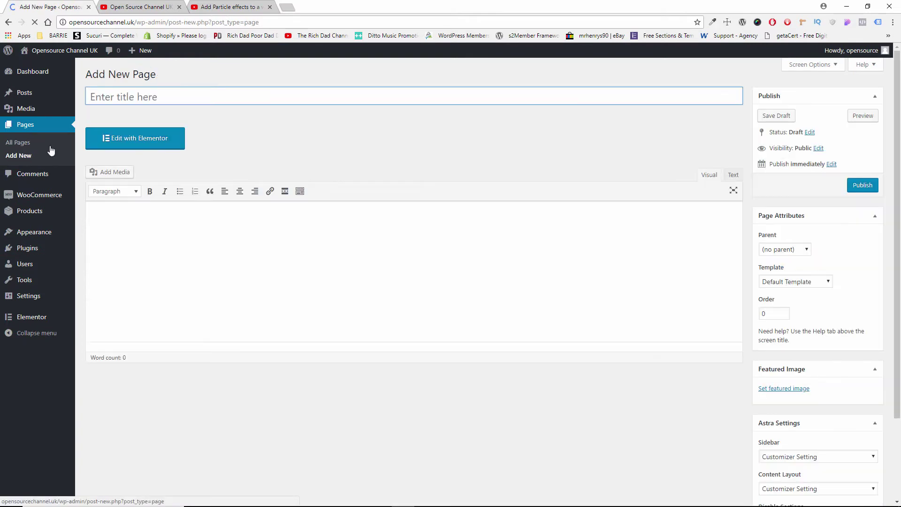
Title the page 'particles' and choose the Elementor Canvas template.
{"action": "left_click", "coordinate": [123, 97]}
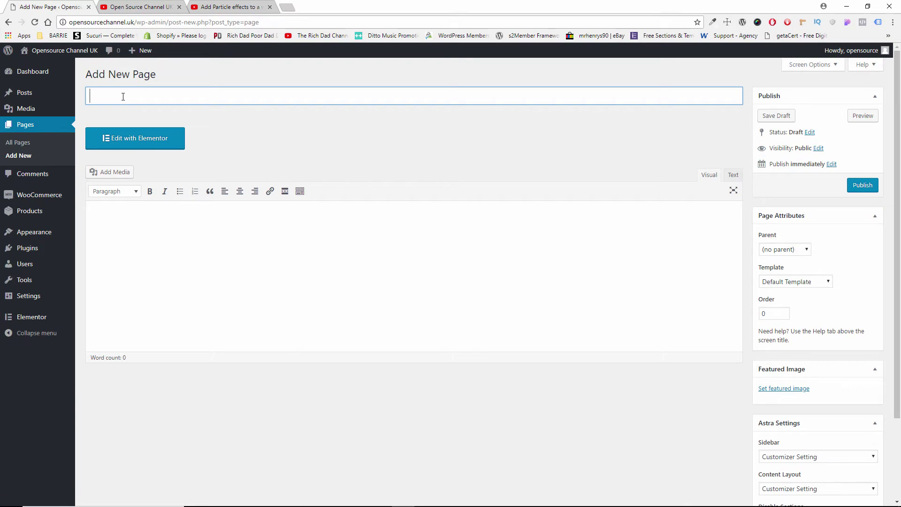
{"action": "type", "text": "par"}
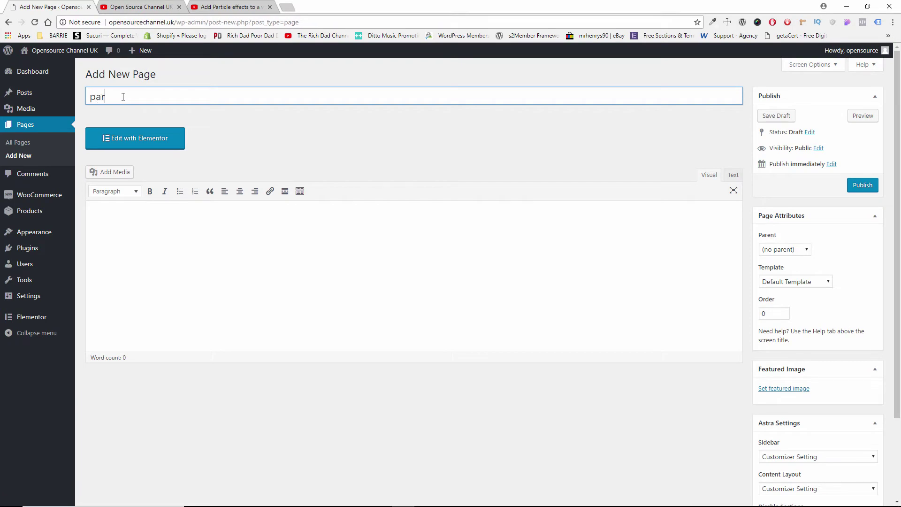
{"action": "type", "text": "ticles"}
{"action": "left_click", "coordinate": [792, 283]}
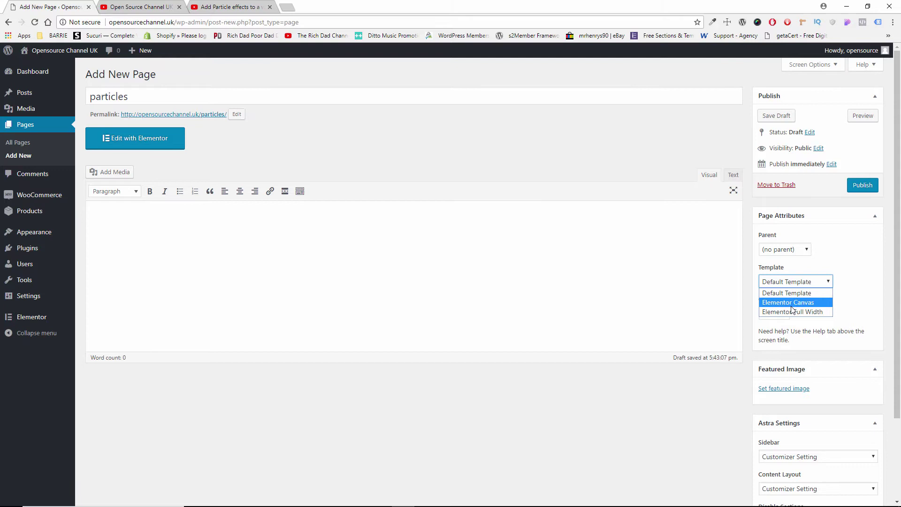
{"action": "left_click", "coordinate": [792, 305]}
Disable the footer bar, footer widgets, featured image, title and primary header.
{"action": "scroll", "coordinate": [796, 303], "scroll_direction": "down", "scroll_amount": 2}
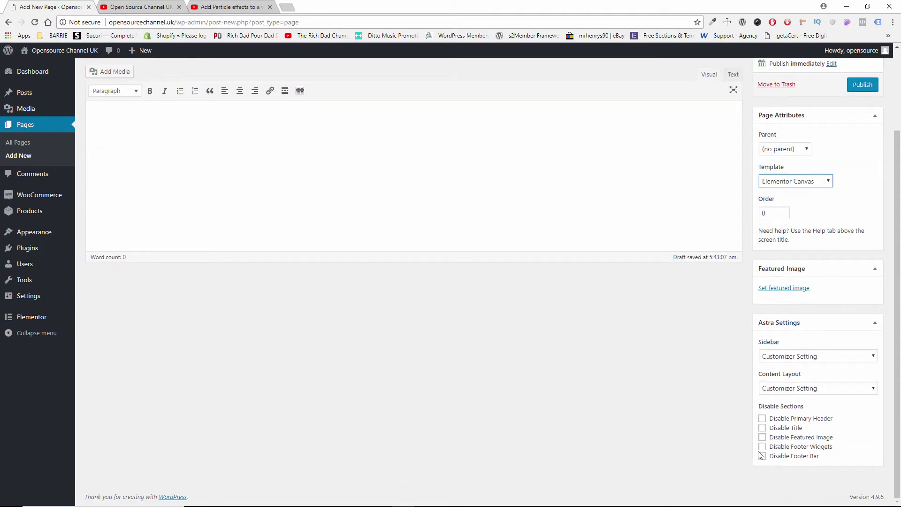
{"action": "left_click", "coordinate": [762, 456]}
{"action": "left_click", "coordinate": [762, 447]}
{"action": "left_click", "coordinate": [762, 437]}
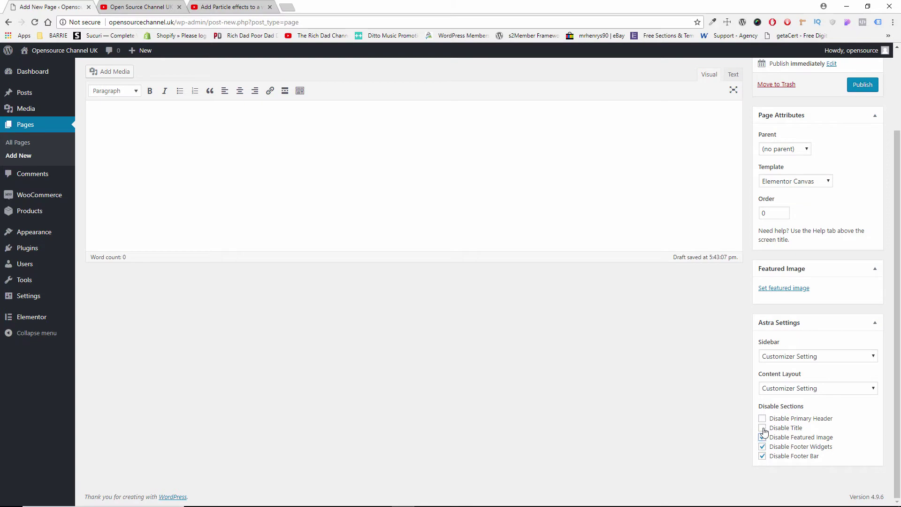
{"action": "left_click", "coordinate": [763, 428]}
{"action": "left_click", "coordinate": [764, 419]}
{"action": "scroll", "coordinate": [838, 437], "scroll_direction": "up", "scroll_amount": 2}
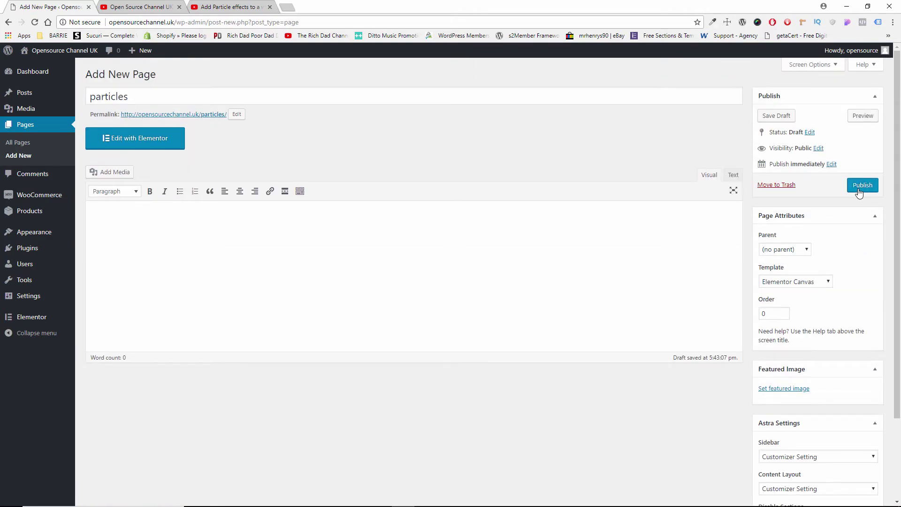
Publish the particles page, view it live, then go to the Plugins list.
{"action": "left_click", "coordinate": [862, 186]}
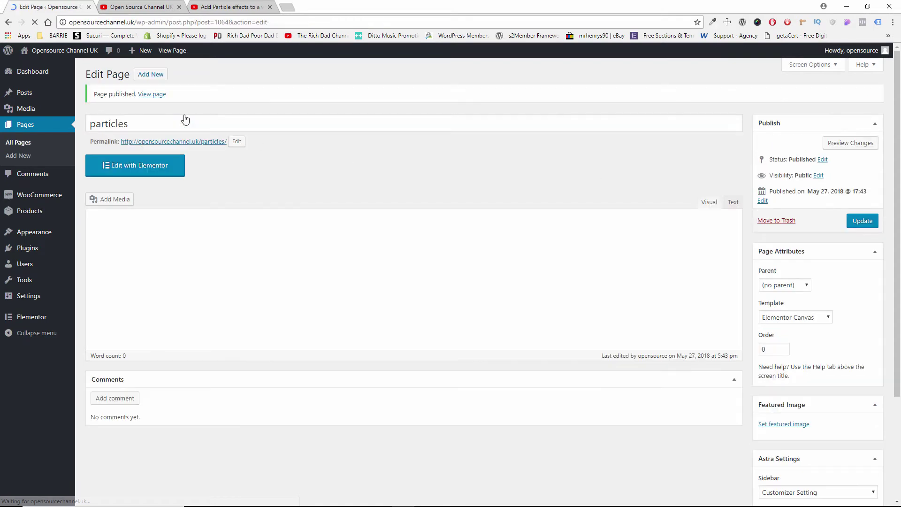
{"action": "left_click", "coordinate": [185, 142]}
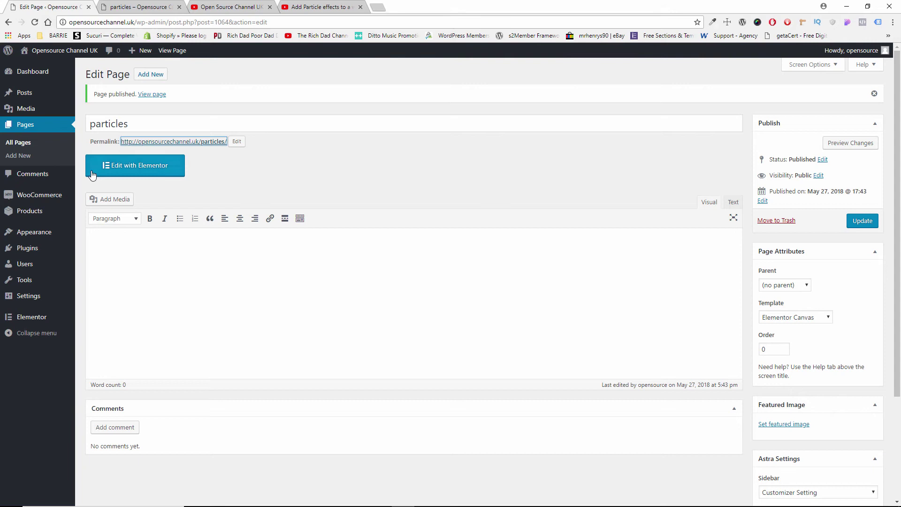
{"action": "left_click", "coordinate": [38, 253]}
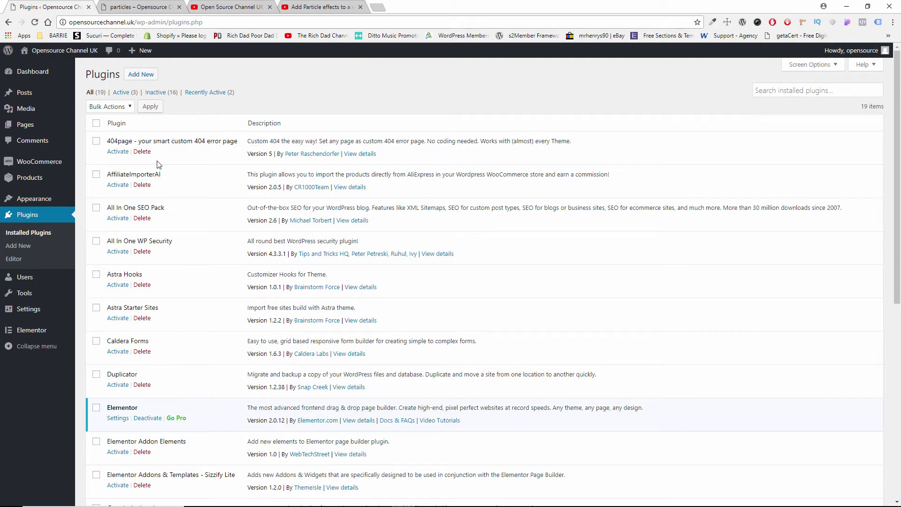
Search new plugins for 'gra' to confirm Granular Controls For Elementor is Active, then return.
{"action": "left_click", "coordinate": [138, 75]}
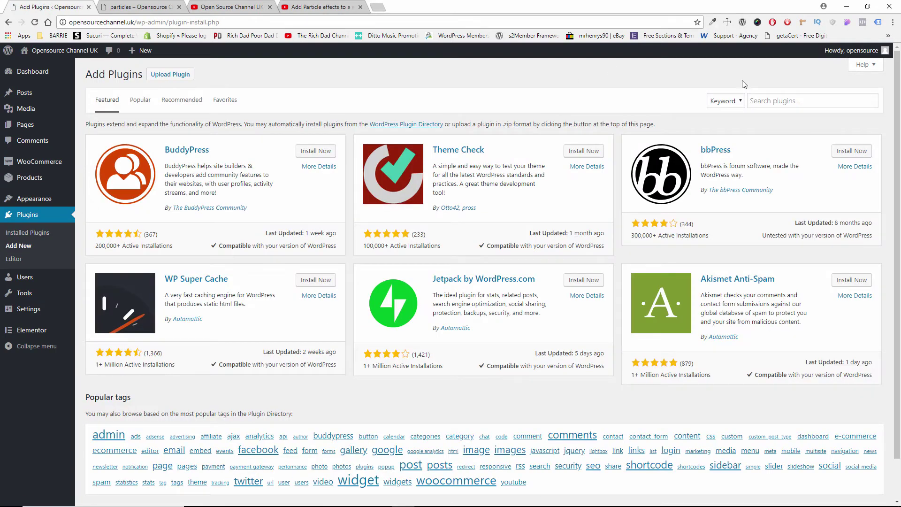
{"action": "left_click", "coordinate": [769, 100]}
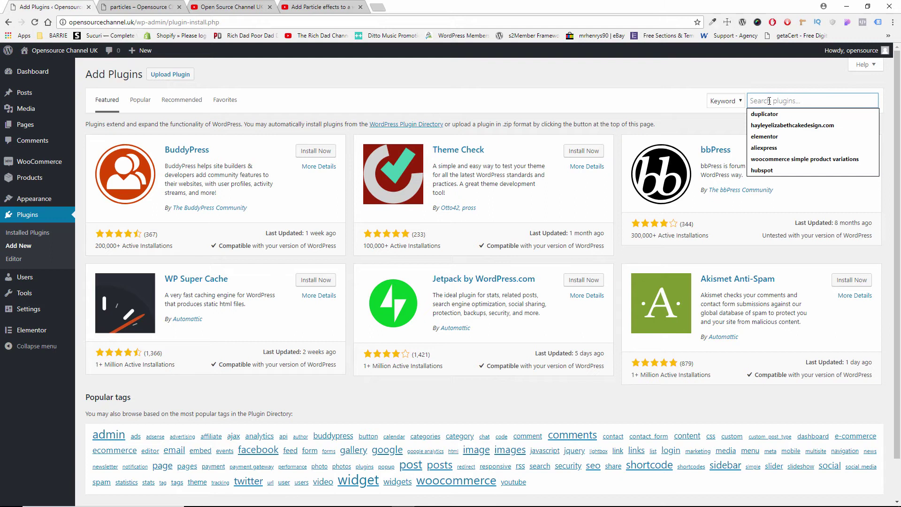
{"action": "type", "text": "granular"}
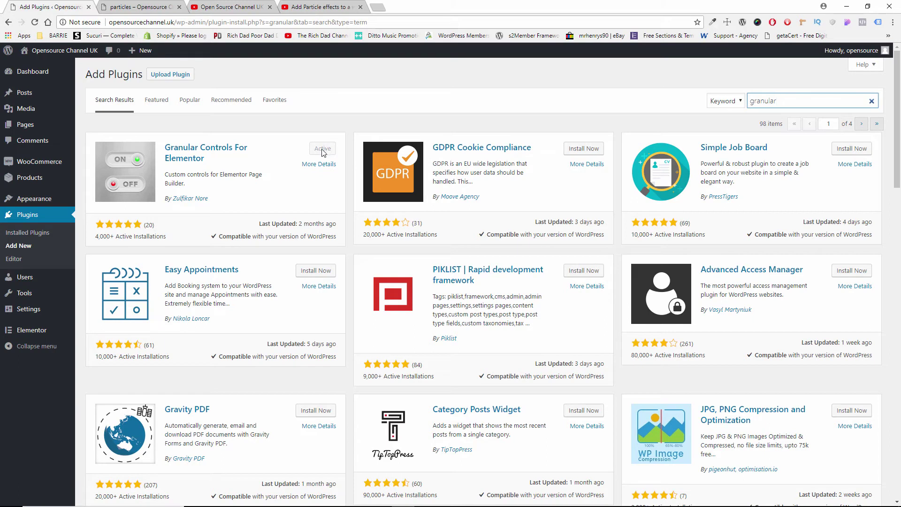
{"action": "left_click", "coordinate": [40, 237]}
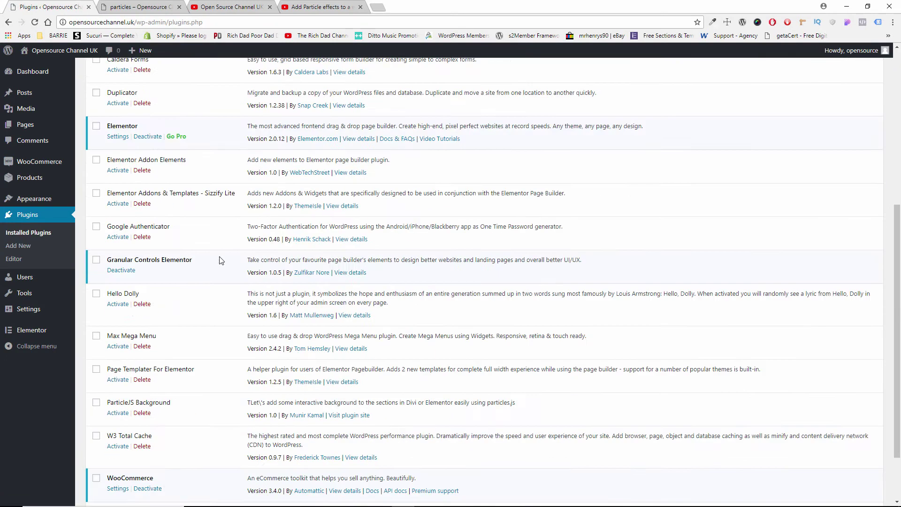
Filter plugins to Active (3): Elementor, Granular Controls Elementor and WooCommerce.
{"action": "left_click", "coordinate": [121, 92]}
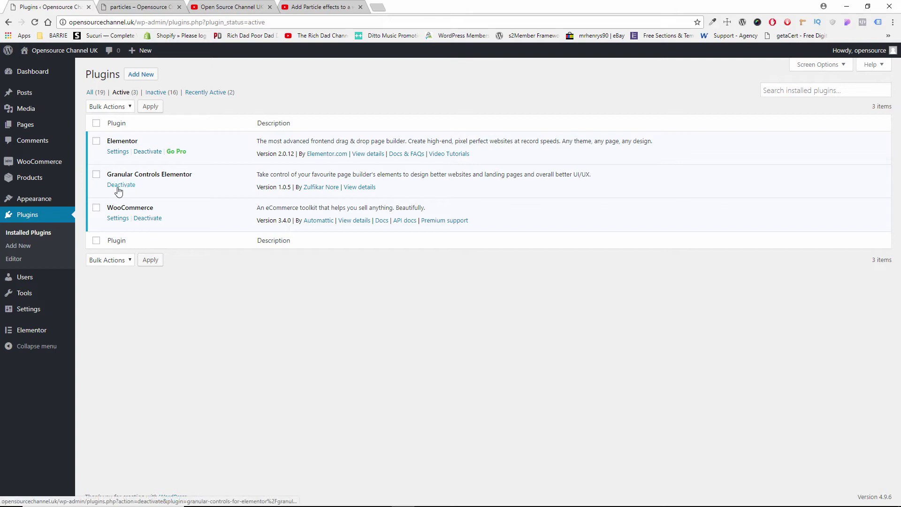
{"action": "mouse_move", "coordinate": [26, 306]}
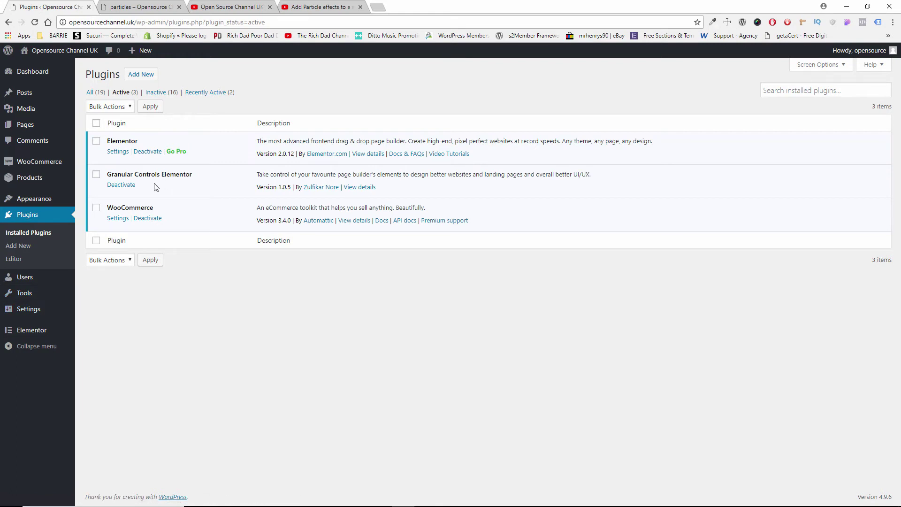
{"action": "mouse_move", "coordinate": [66, 330]}
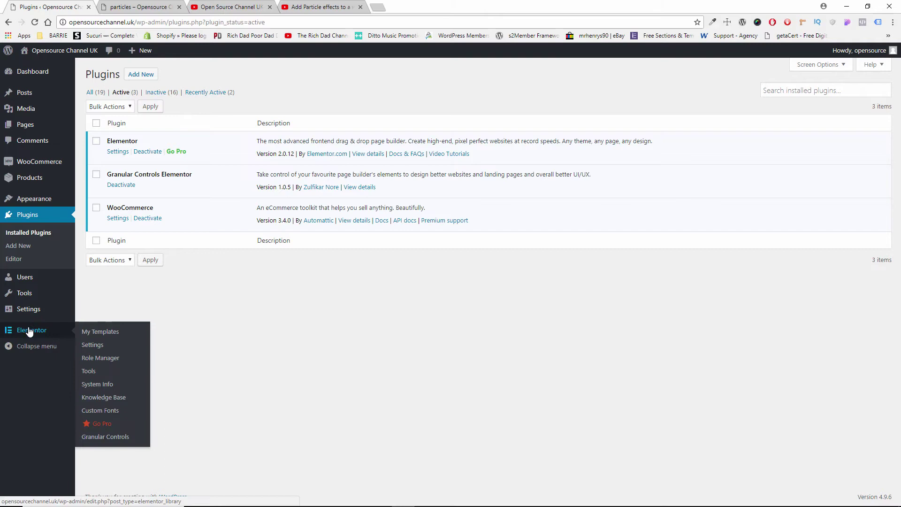
In Granular Controls Editor Options, set Enable Particles to Yes and save changes.
{"action": "left_click", "coordinate": [112, 441]}
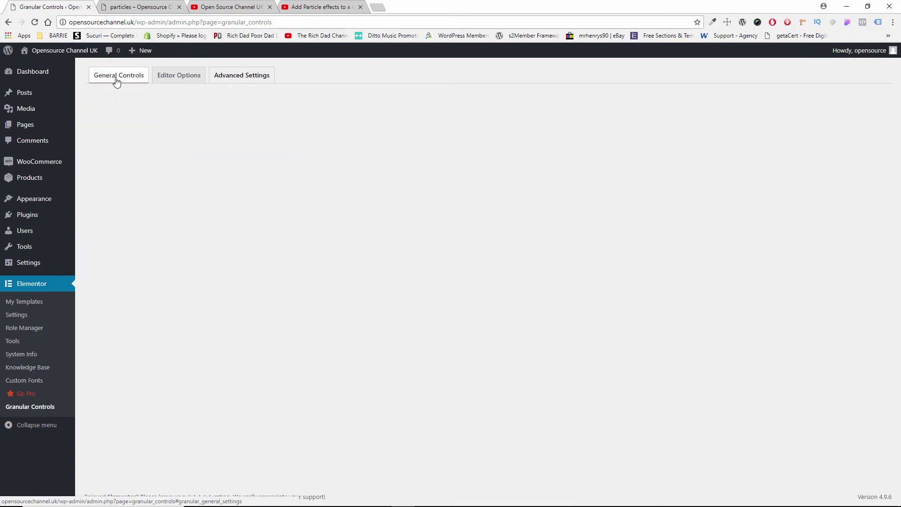
{"action": "left_click", "coordinate": [169, 80]}
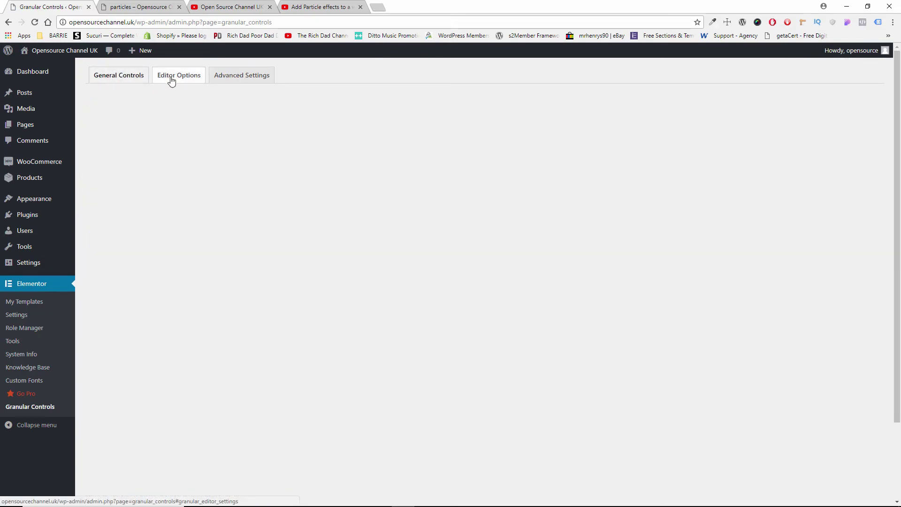
{"action": "left_click", "coordinate": [251, 81]}
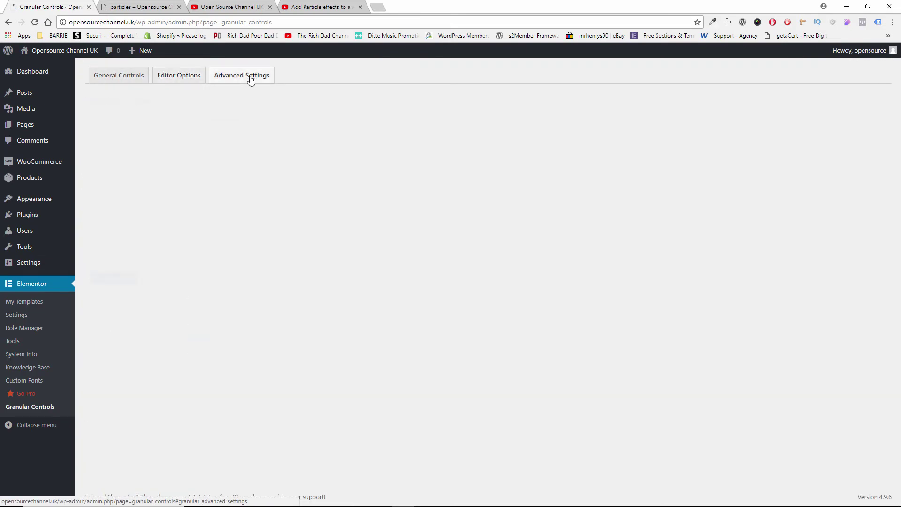
{"action": "left_click", "coordinate": [181, 80]}
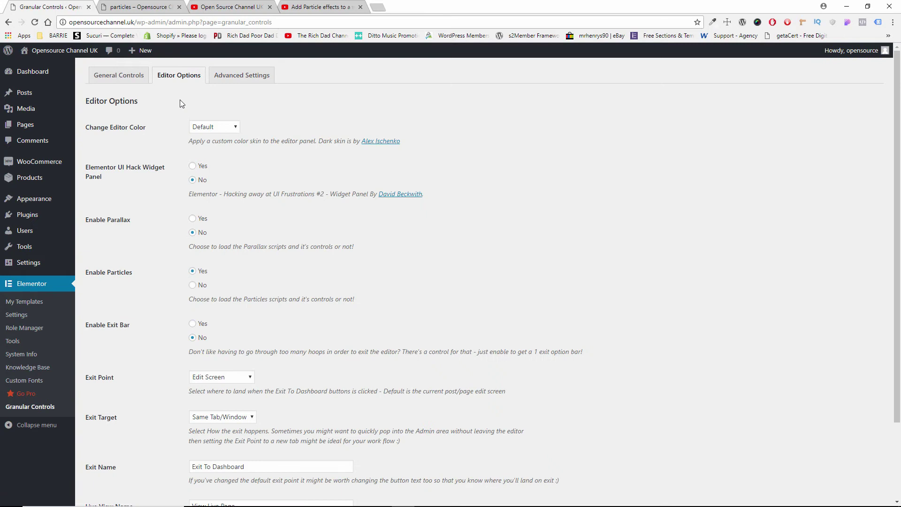
{"action": "scroll", "coordinate": [155, 137], "scroll_direction": "down", "scroll_amount": 1}
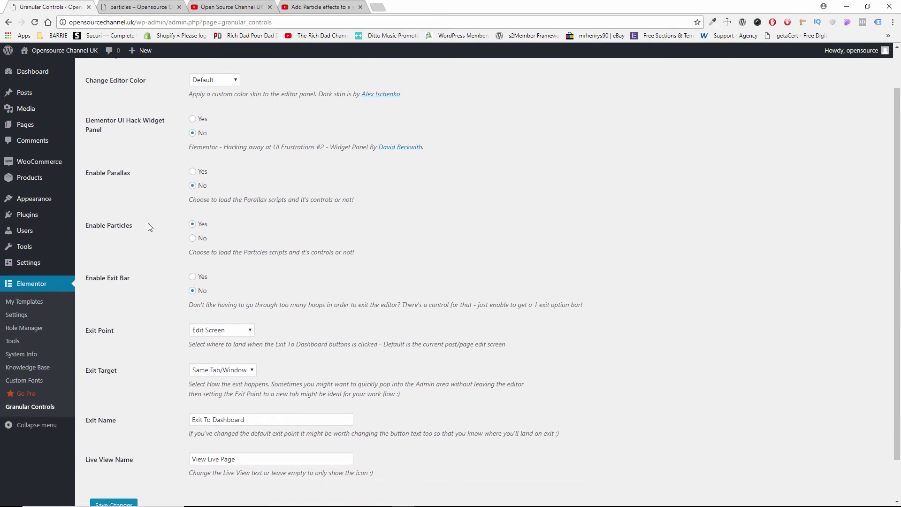
{"action": "left_click", "coordinate": [193, 239]}
{"action": "left_click", "coordinate": [193, 224]}
{"action": "scroll", "coordinate": [243, 240], "scroll_direction": "down", "scroll_amount": 1}
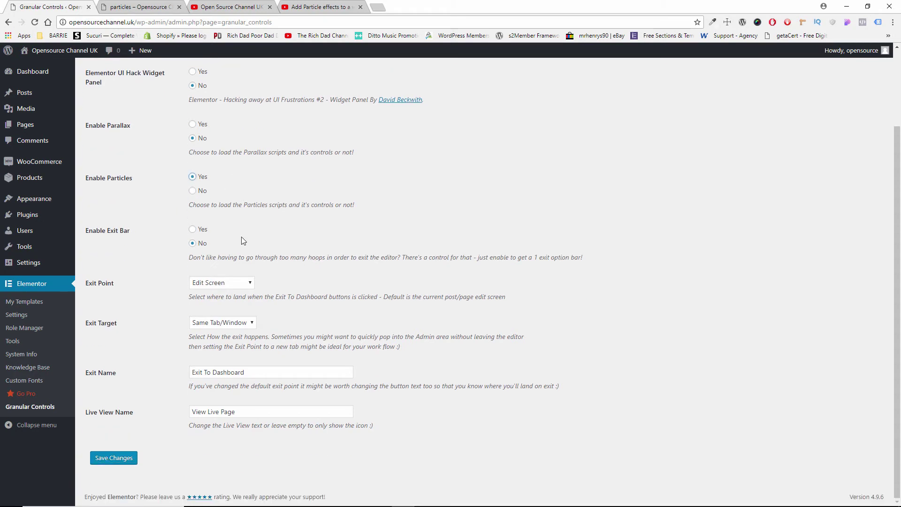
{"action": "left_click", "coordinate": [121, 458]}
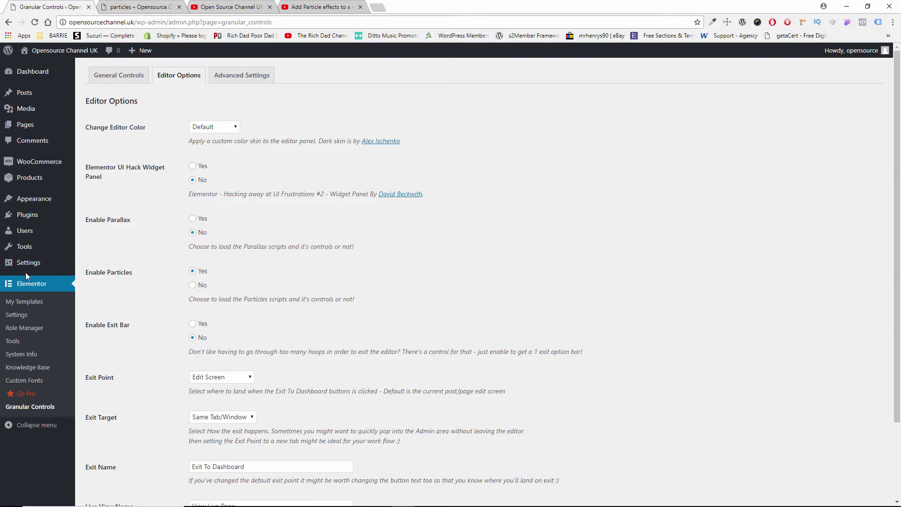
Open the 'particles' page from All Pages in the Elementor editor.
{"action": "mouse_move", "coordinate": [32, 181]}
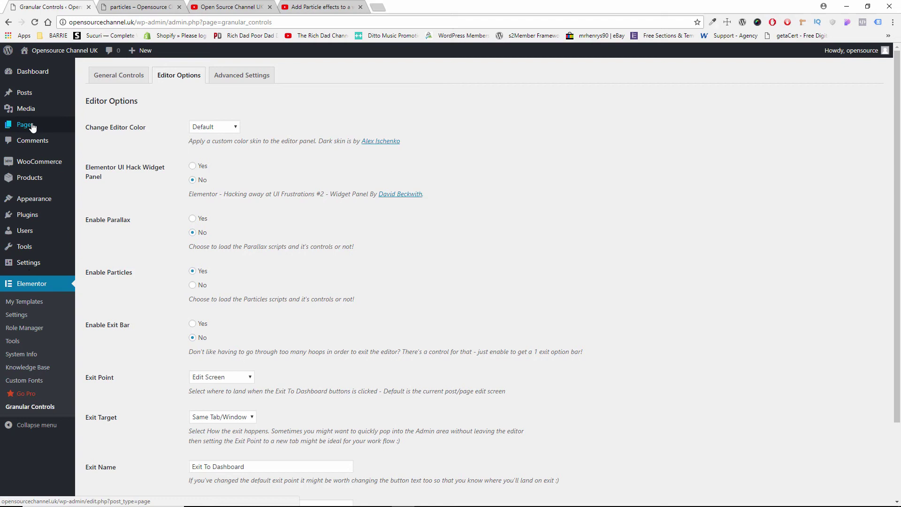
{"action": "left_click", "coordinate": [94, 125]}
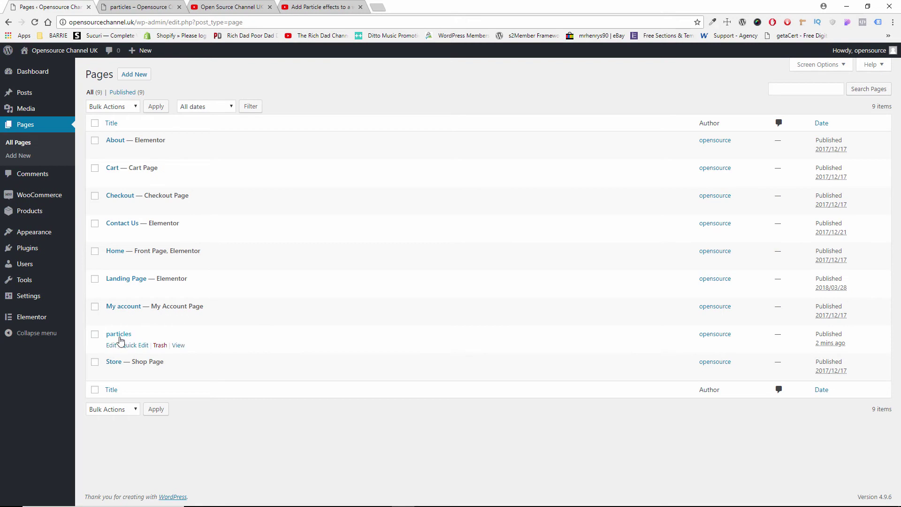
{"action": "left_click", "coordinate": [111, 348]}
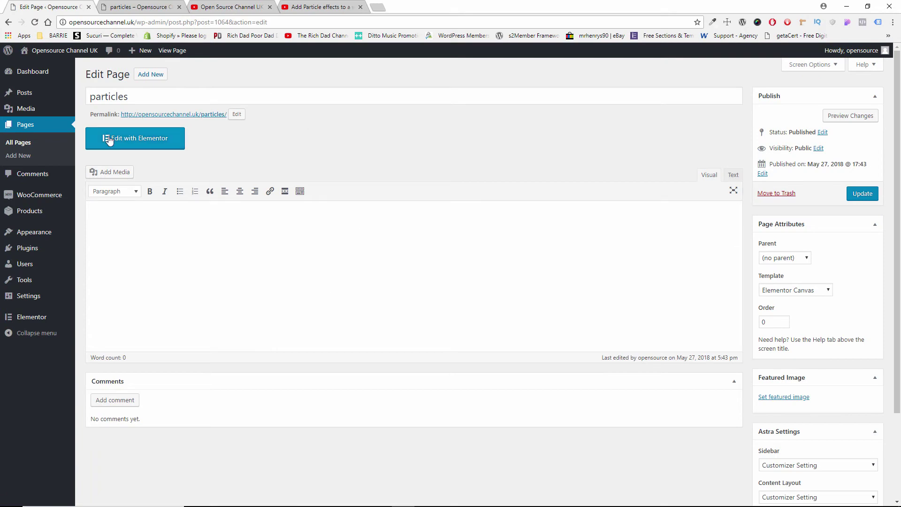
{"action": "left_click", "coordinate": [109, 141]}
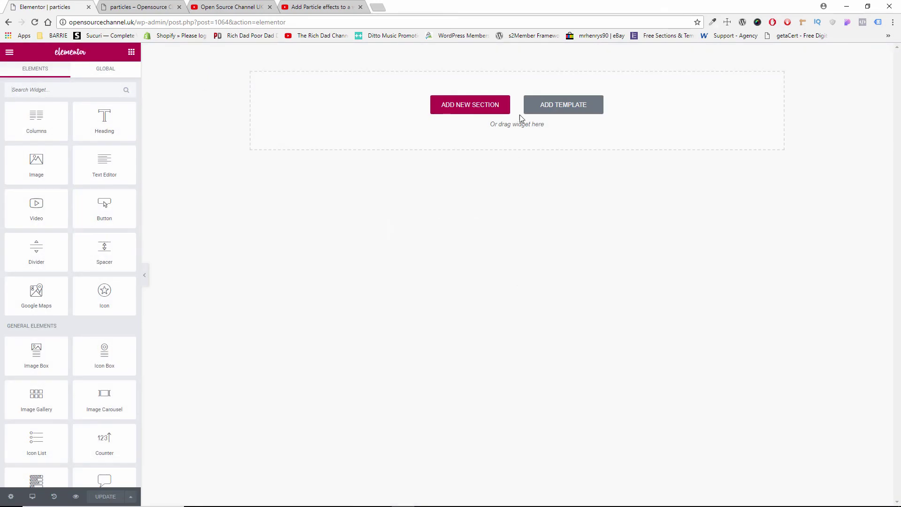
Add a one-column section and set its Content Width to Full Width.
{"action": "left_click", "coordinate": [470, 106]}
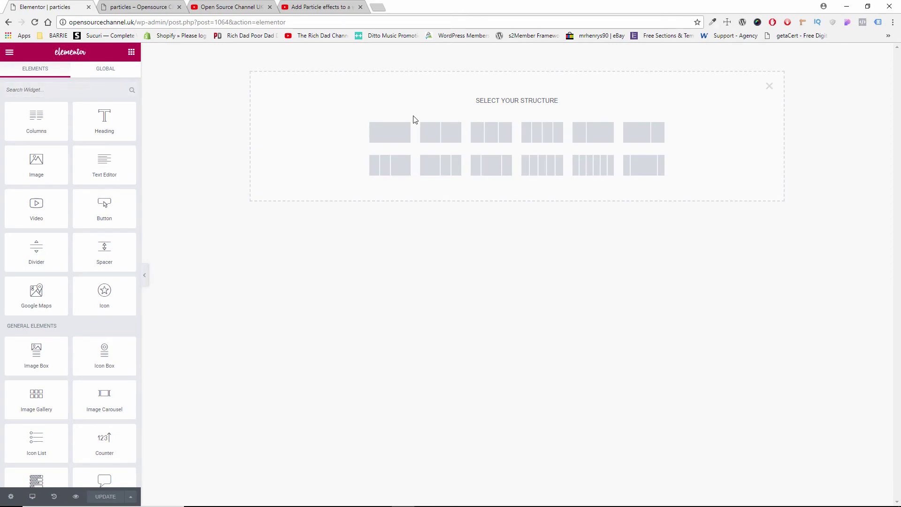
{"action": "left_click", "coordinate": [388, 141]}
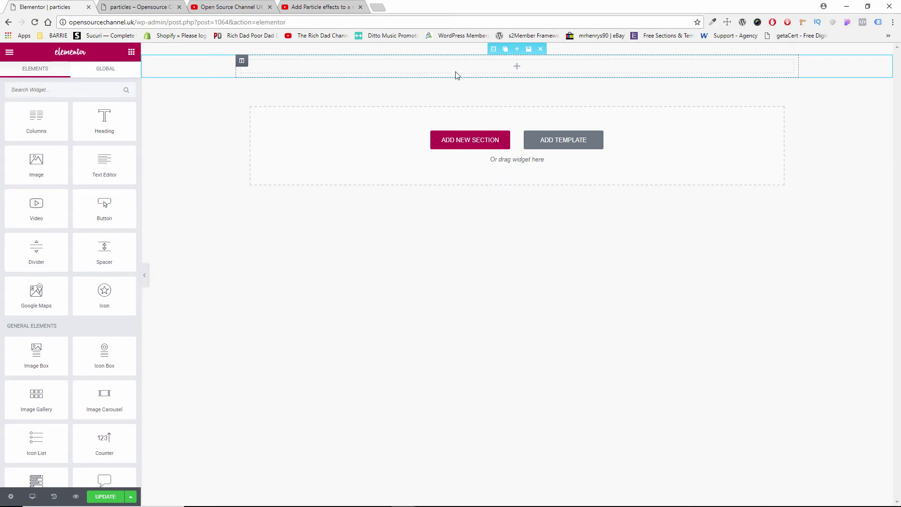
{"action": "left_click", "coordinate": [495, 50]}
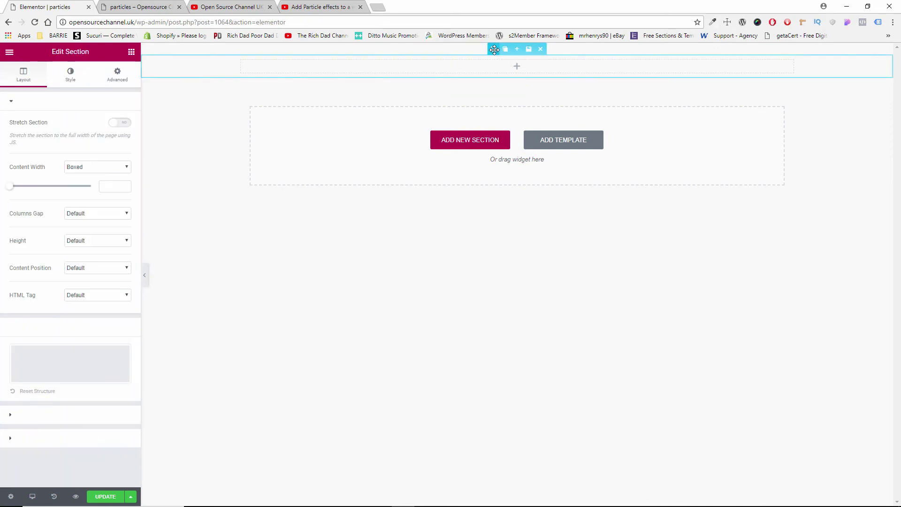
{"action": "left_click", "coordinate": [108, 167]}
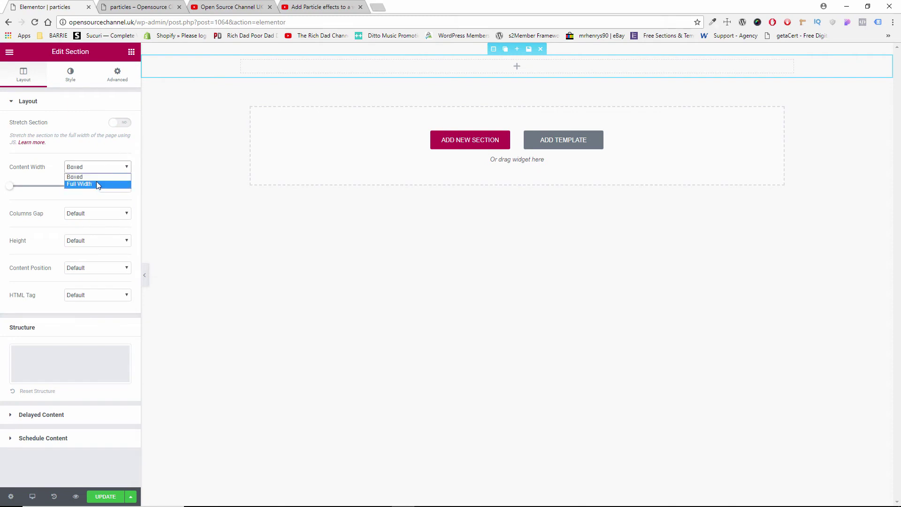
{"action": "left_click", "coordinate": [96, 184]}
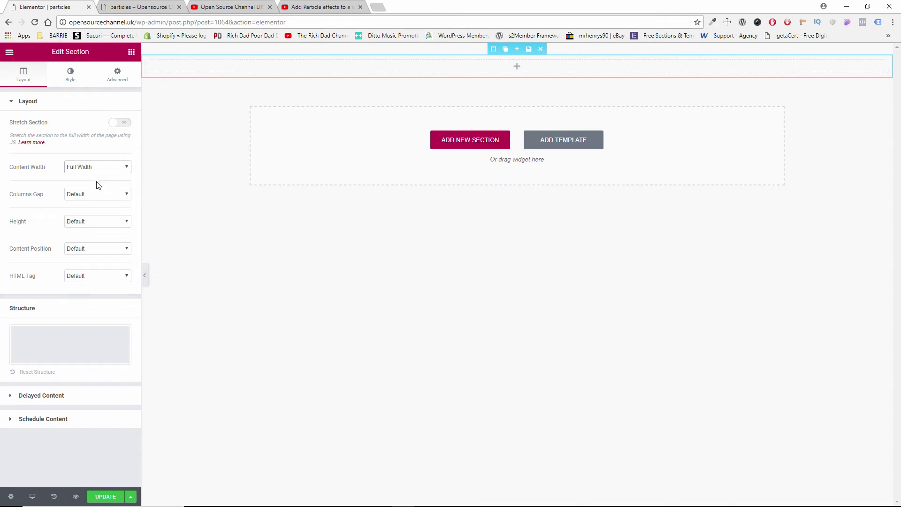
{"action": "left_click", "coordinate": [70, 82]}
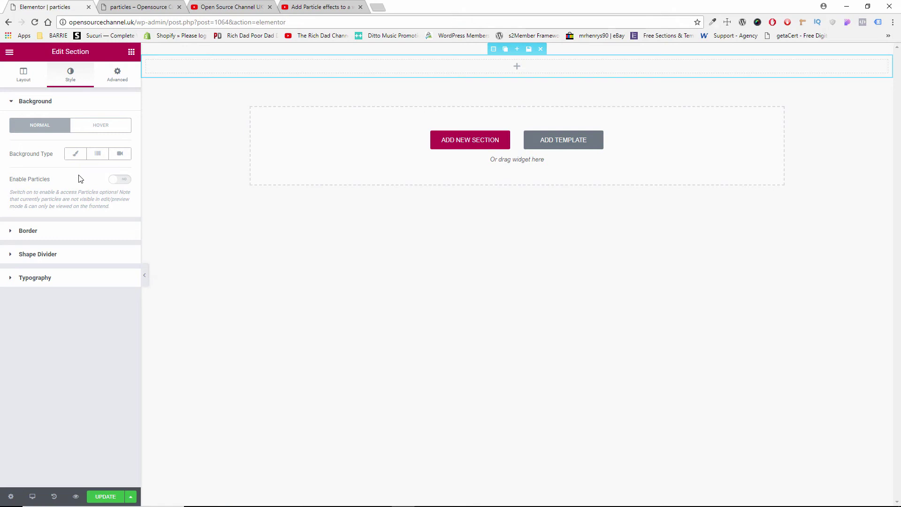
Give the section a classic black background colour.
{"action": "left_click", "coordinate": [75, 153]}
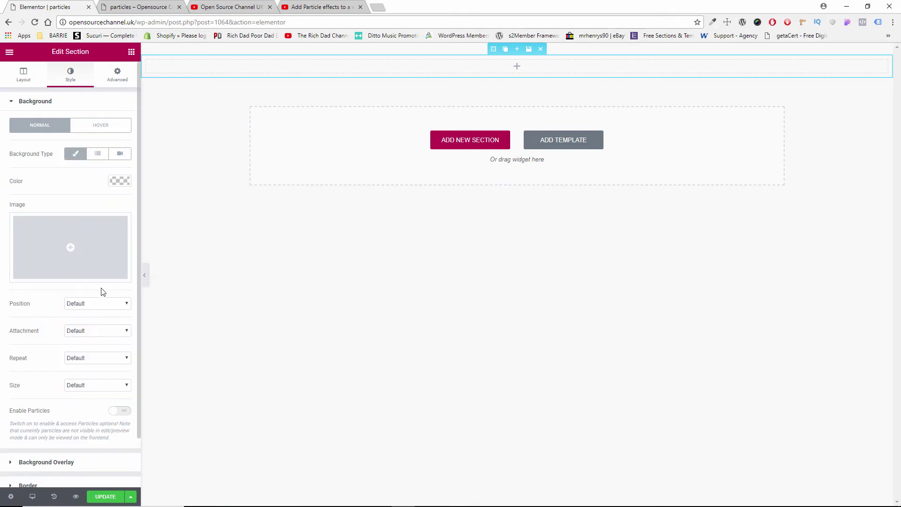
{"action": "left_click", "coordinate": [119, 181]}
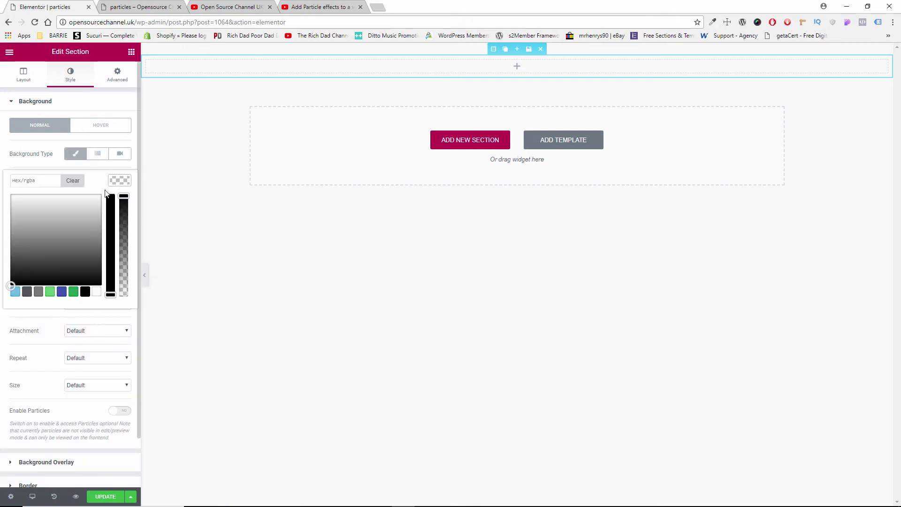
{"action": "left_click", "coordinate": [85, 292]}
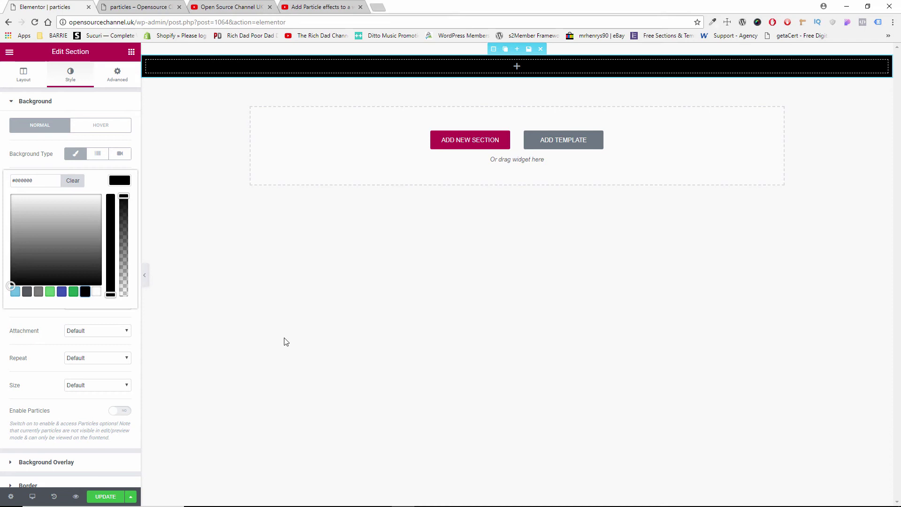
Set the section height to Min Height of 1000 px and update the page.
{"action": "left_click", "coordinate": [30, 80]}
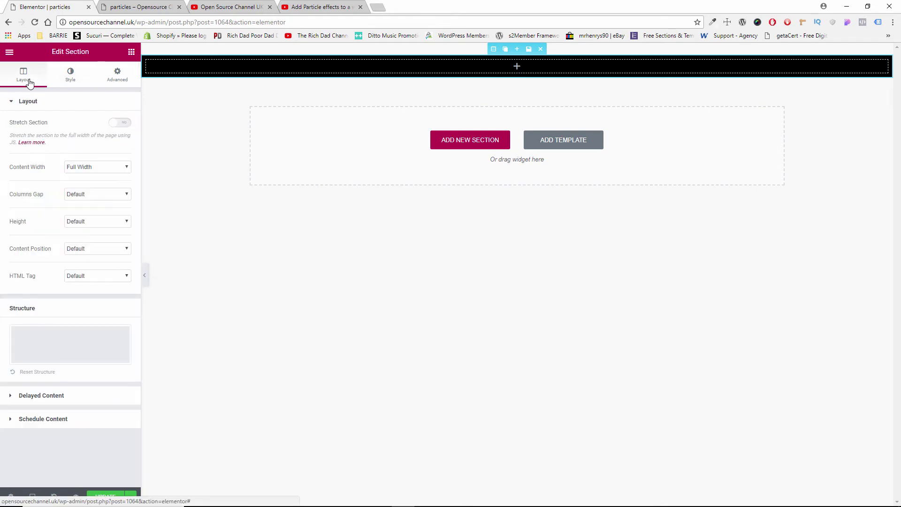
{"action": "left_click", "coordinate": [98, 226]}
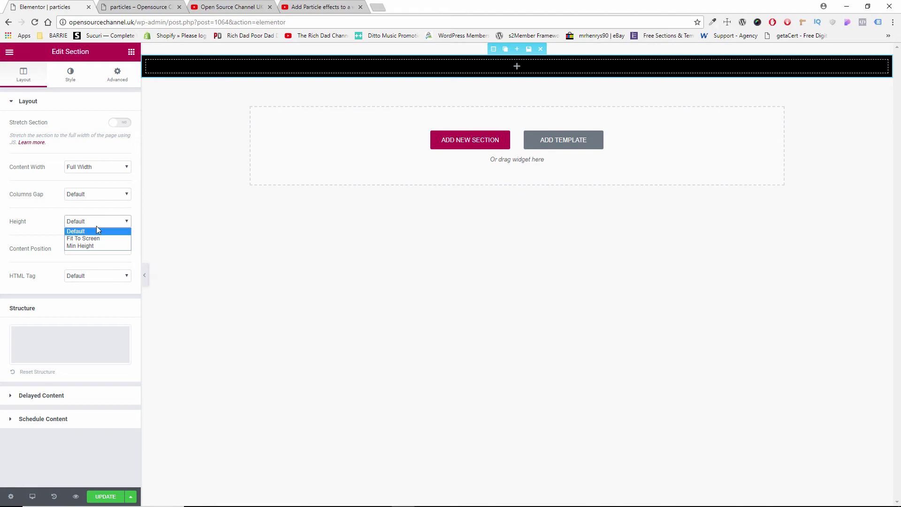
{"action": "left_click", "coordinate": [89, 247]}
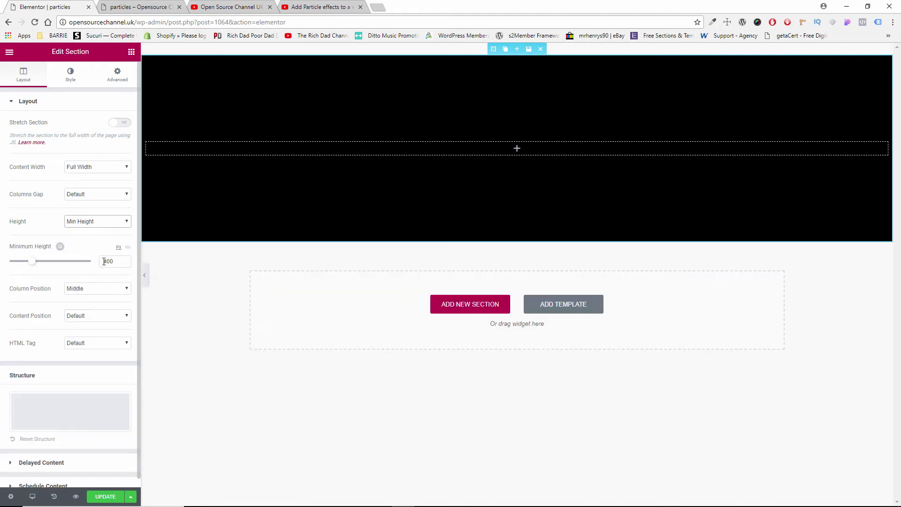
{"action": "double_click", "coordinate": [105, 262]}
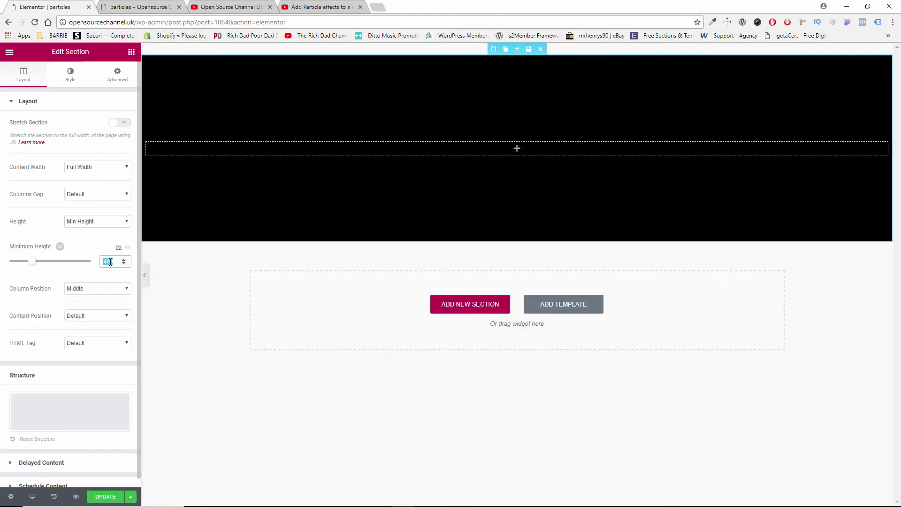
{"action": "type", "text": "950"}
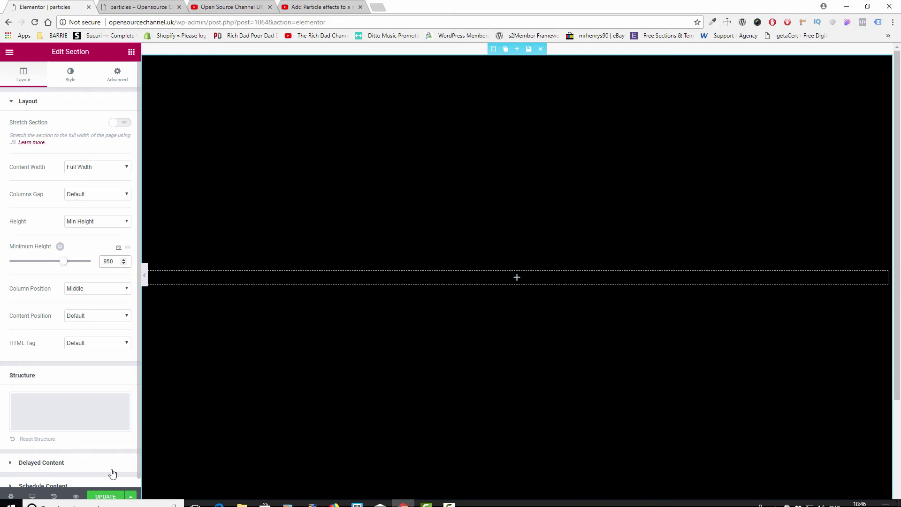
{"action": "left_click", "coordinate": [106, 496]}
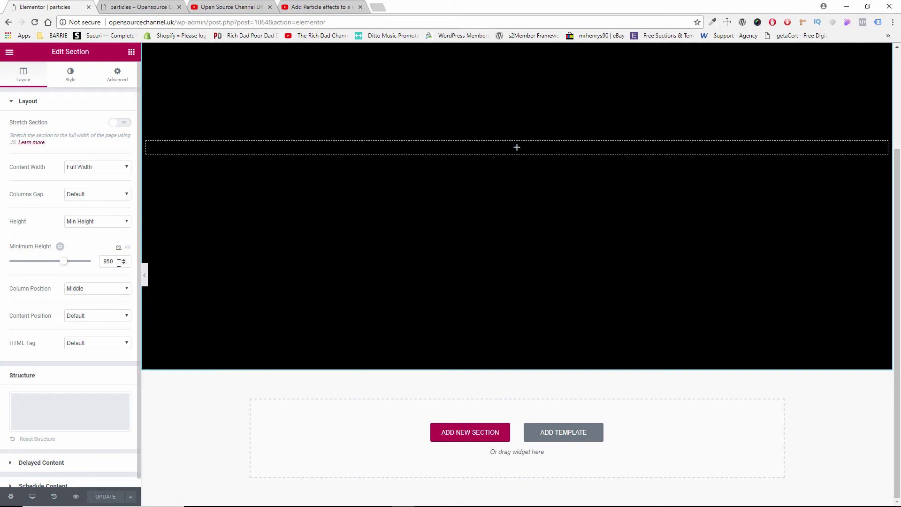
{"action": "double_click", "coordinate": [104, 262]}
{"action": "type", "text": "100"}
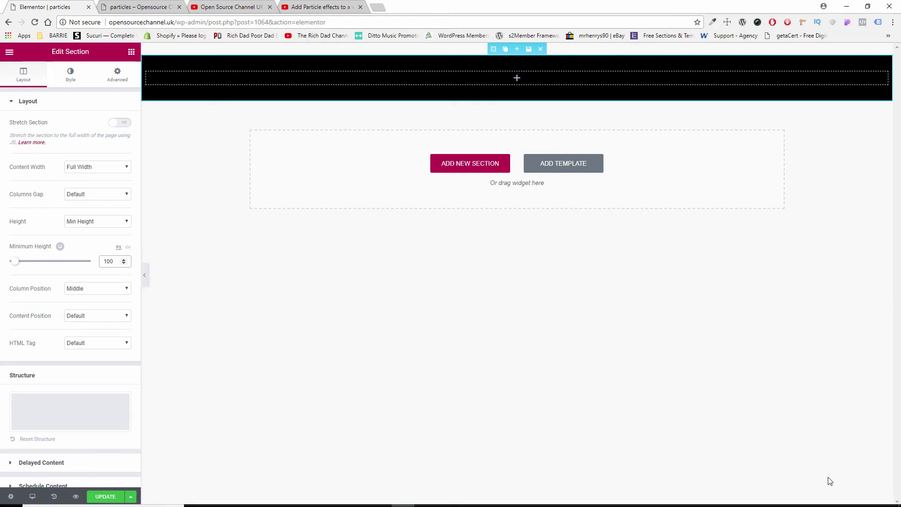
{"action": "type", "text": "0"}
{"action": "left_click", "coordinate": [105, 497]}
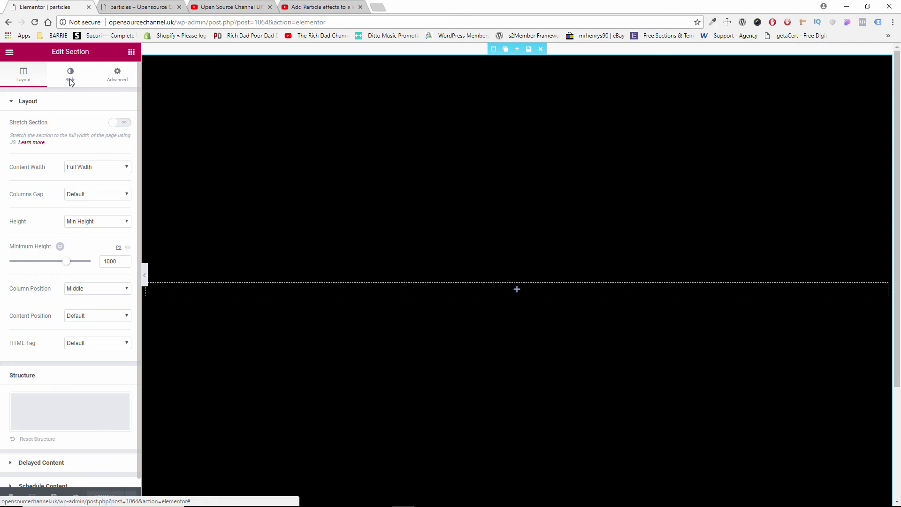
Turn on Enable Particles in the section's background style and set the particle height to 1000.
{"action": "left_click", "coordinate": [70, 80]}
{"action": "scroll", "coordinate": [66, 388], "scroll_direction": "down", "scroll_amount": 1}
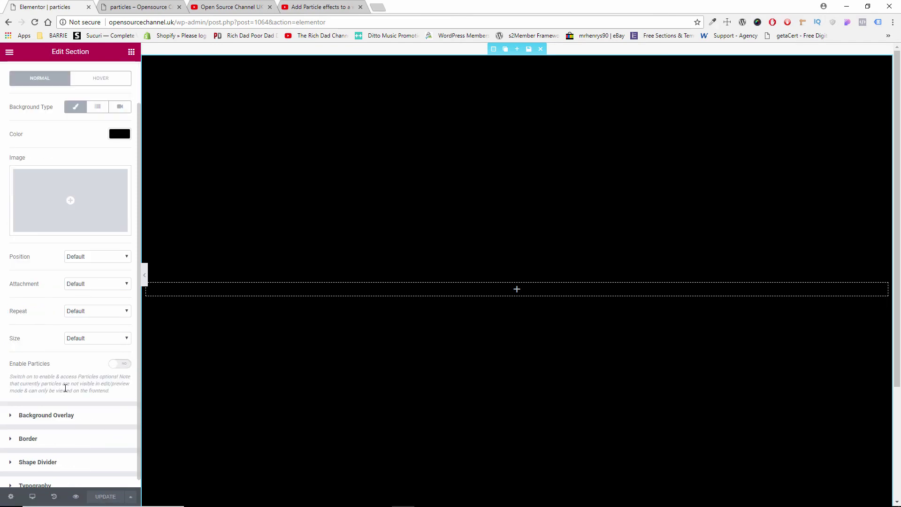
{"action": "scroll", "coordinate": [66, 388], "scroll_direction": "down", "scroll_amount": 1}
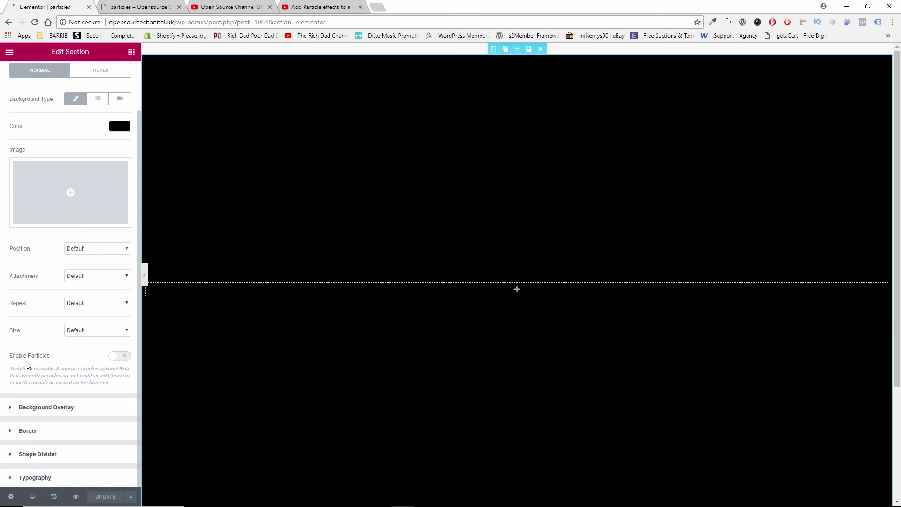
{"action": "left_click", "coordinate": [118, 357]}
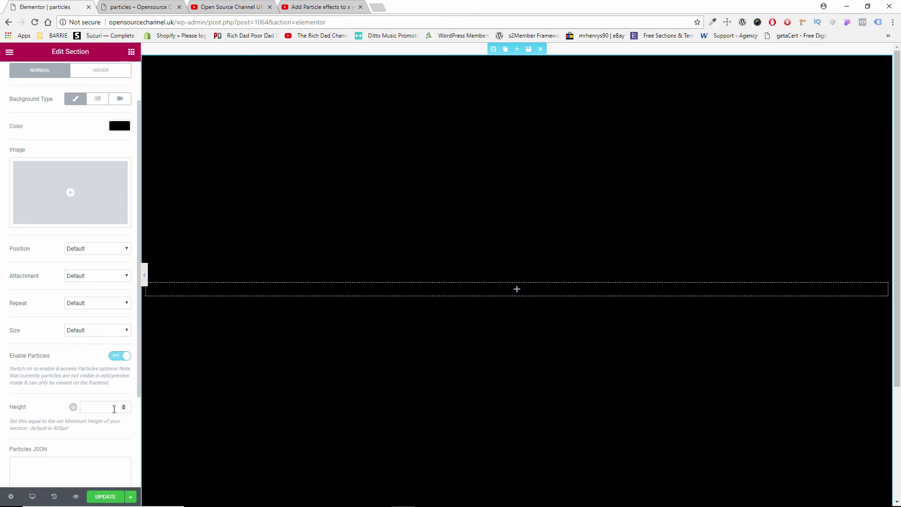
{"action": "scroll", "coordinate": [114, 409], "scroll_direction": "down", "scroll_amount": 3}
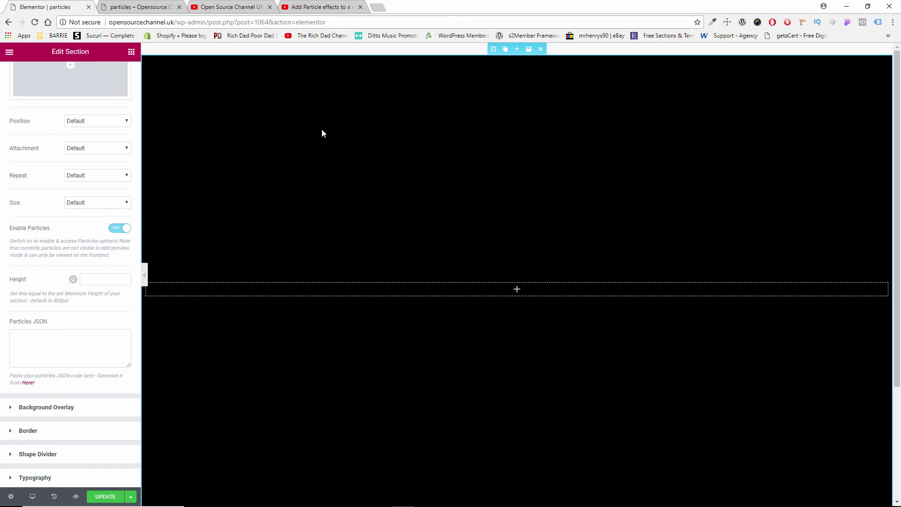
{"action": "left_click", "coordinate": [111, 279]}
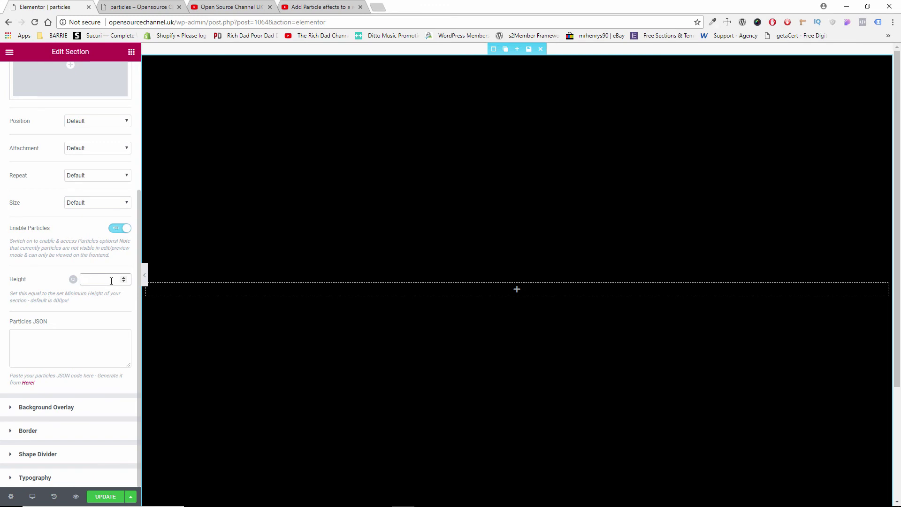
{"action": "type", "text": "10000"}
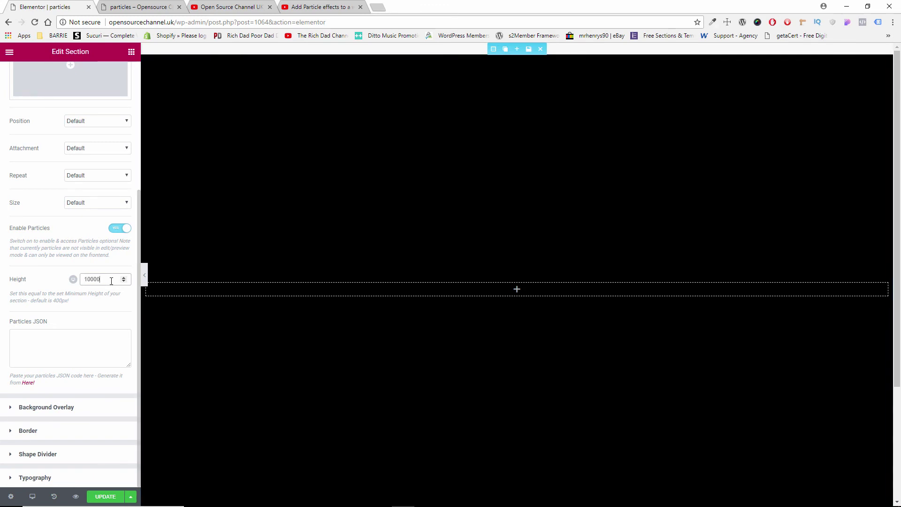
{"action": "key", "text": "BackSpace"}
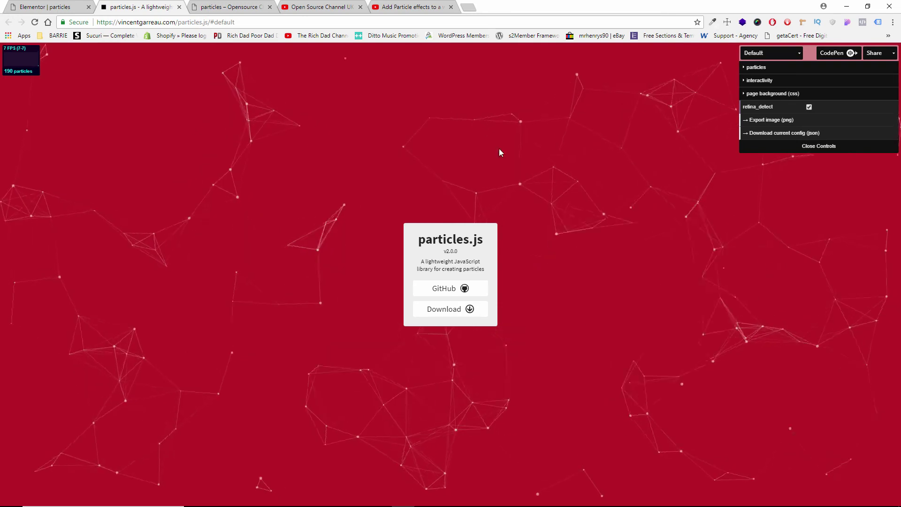
Preview the NASA, Bubble and Snow particle presets, then go back to the Default preset.
{"action": "left_click", "coordinate": [770, 53]}
{"action": "left_click", "coordinate": [770, 54]}
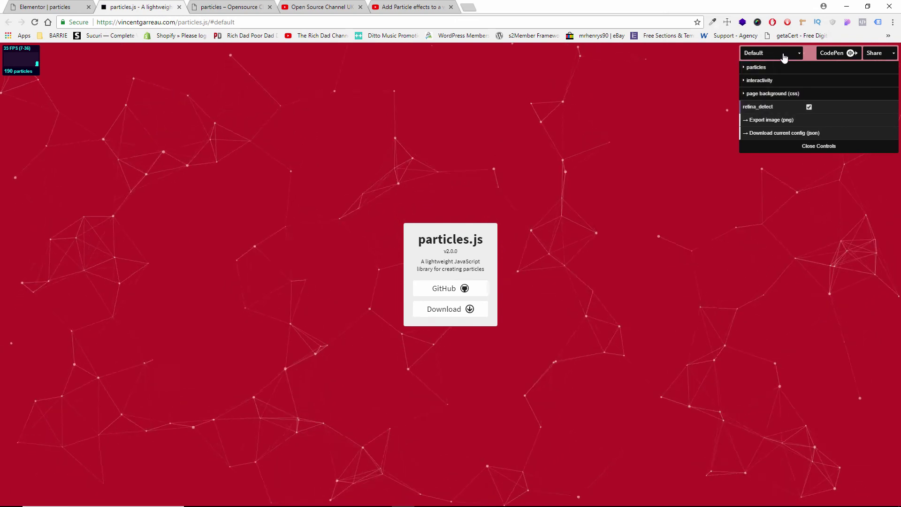
{"action": "left_click", "coordinate": [782, 58]}
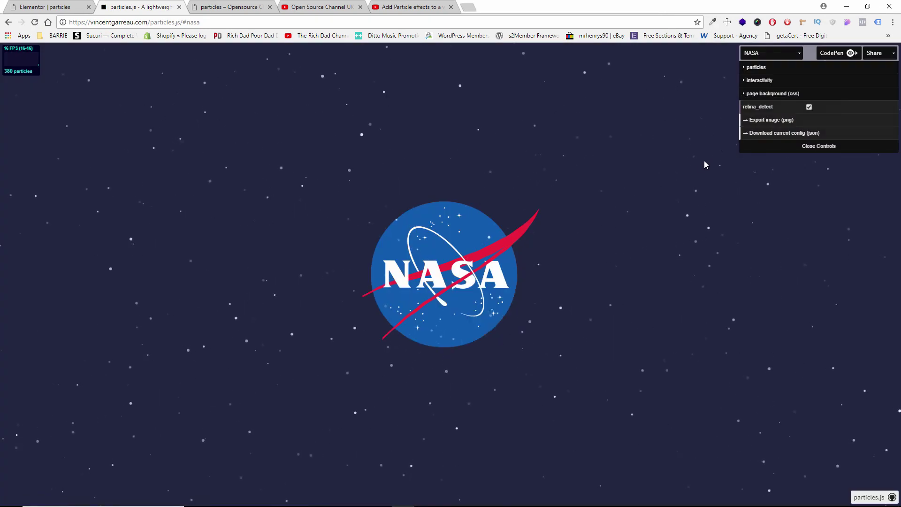
{"action": "left_click", "coordinate": [771, 58]}
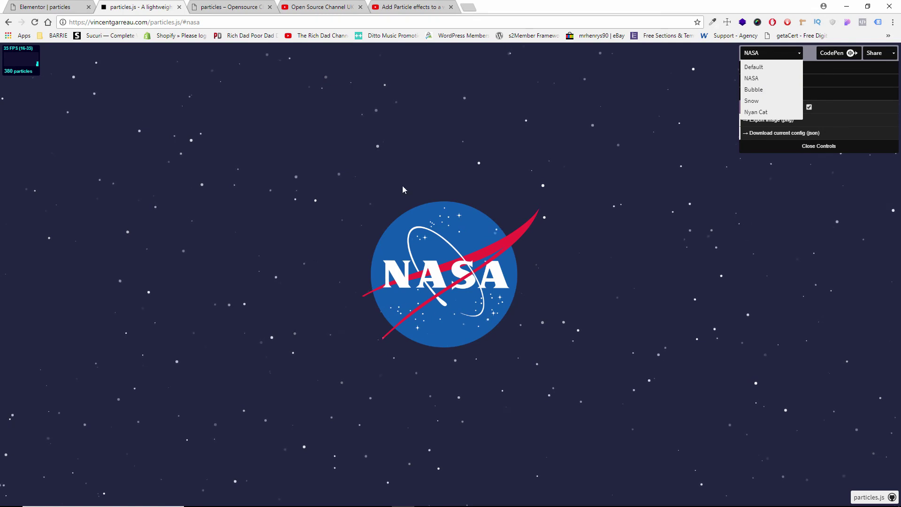
{"action": "left_click", "coordinate": [764, 93]}
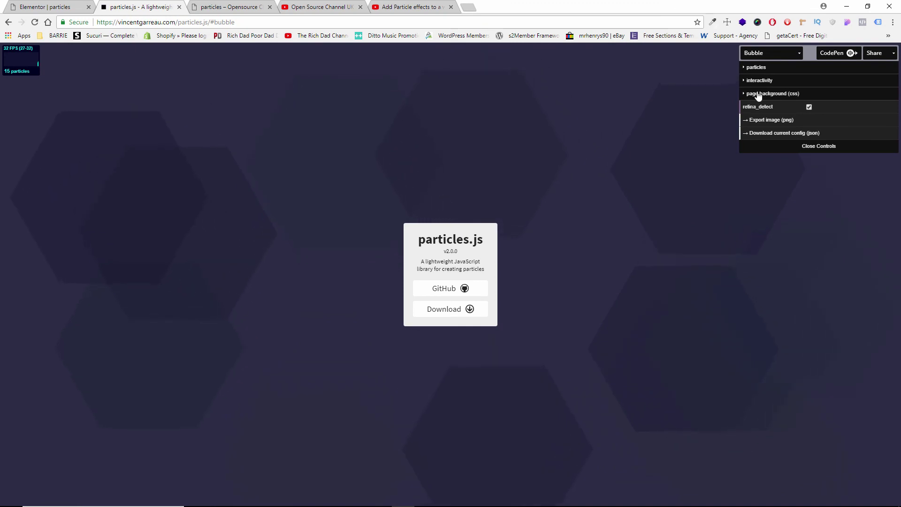
{"action": "left_click", "coordinate": [764, 54]}
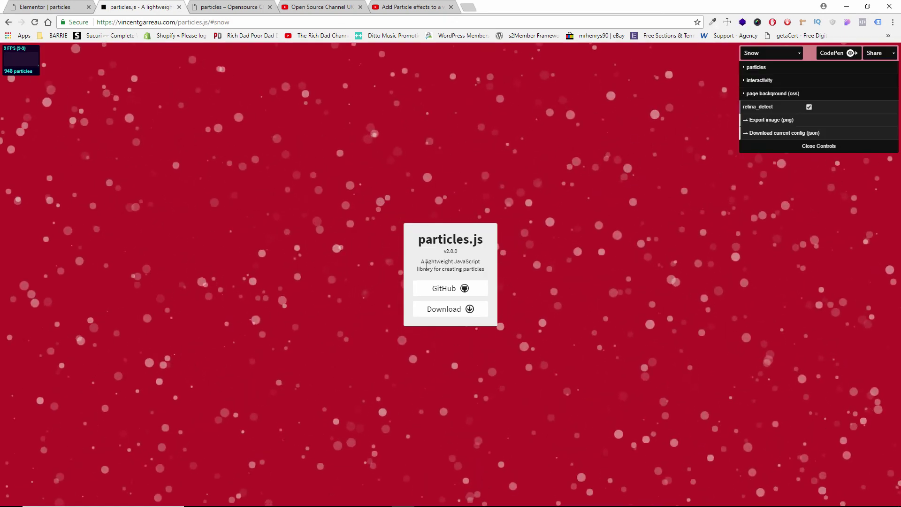
{"action": "left_click", "coordinate": [763, 54]}
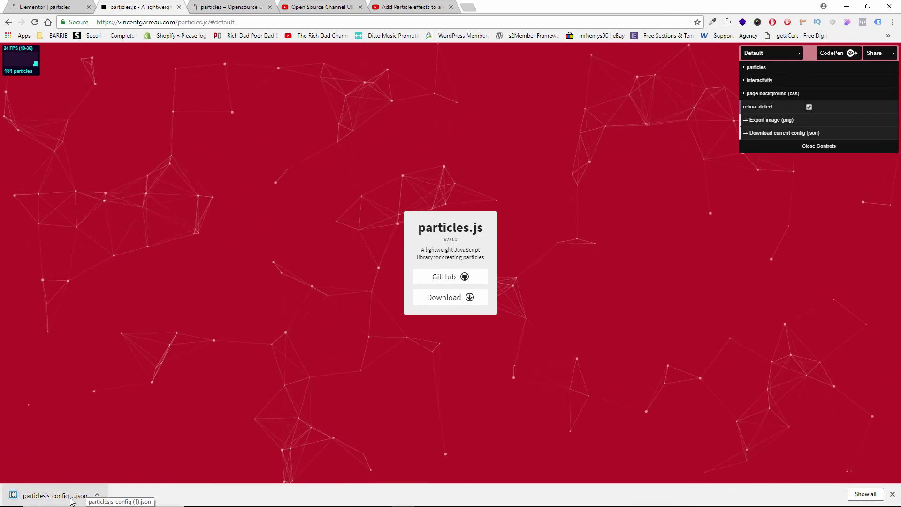
Locate the downloaded particlesjs-config file in Downloads and open it in Notepad++.
{"action": "left_click", "coordinate": [98, 495]}
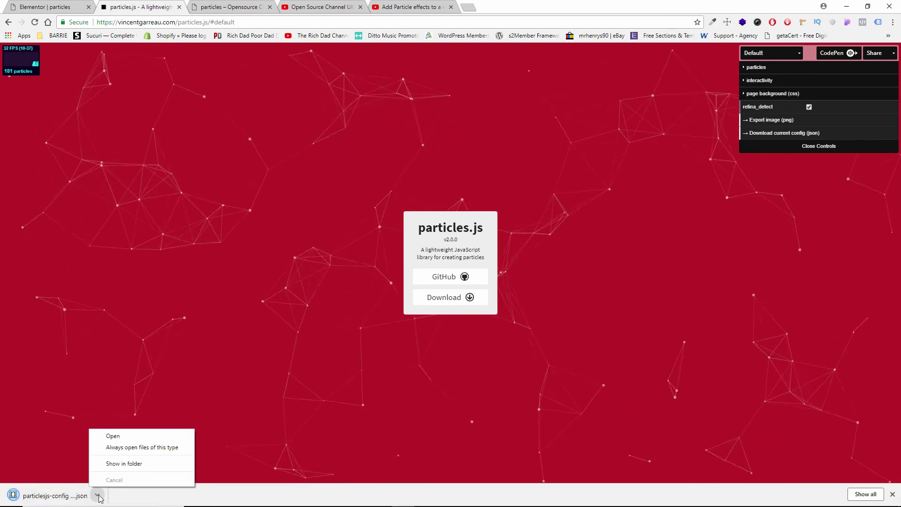
{"action": "left_click", "coordinate": [140, 464]}
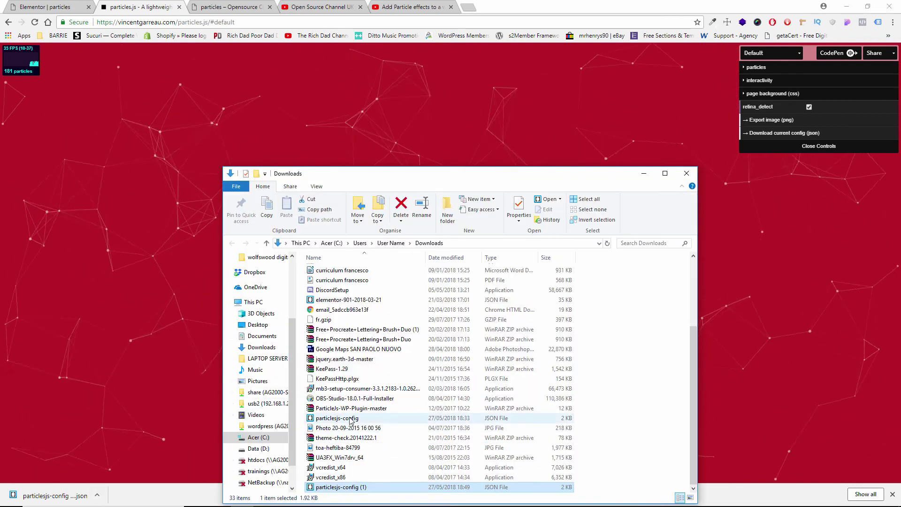
{"action": "double_click", "coordinate": [349, 418]}
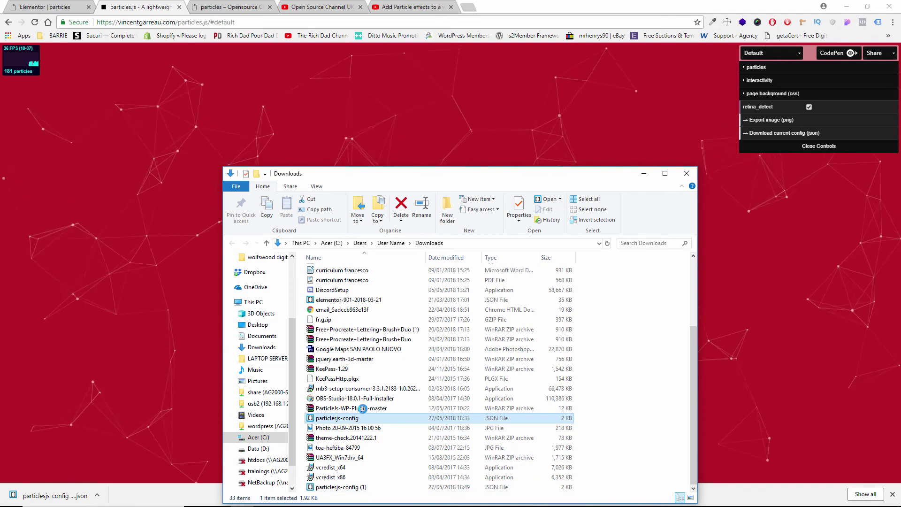
{"action": "right_click", "coordinate": [351, 417]}
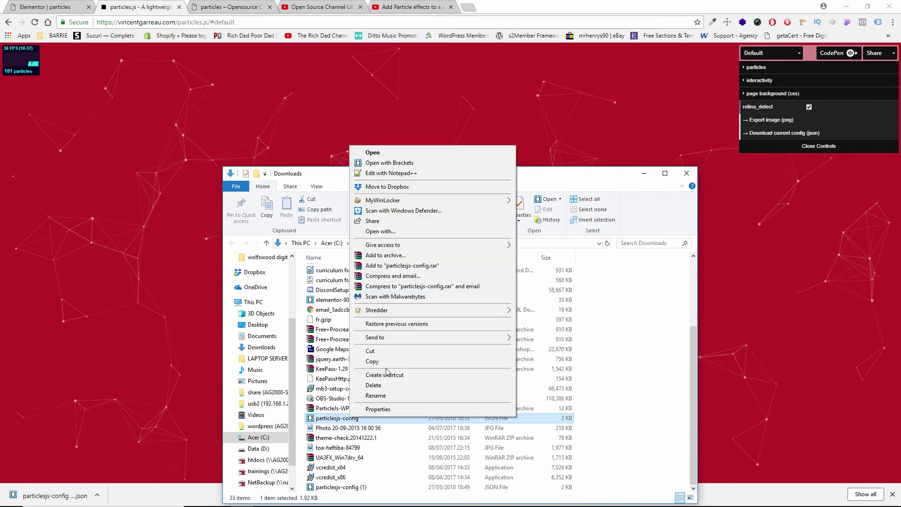
{"action": "left_click", "coordinate": [392, 173]}
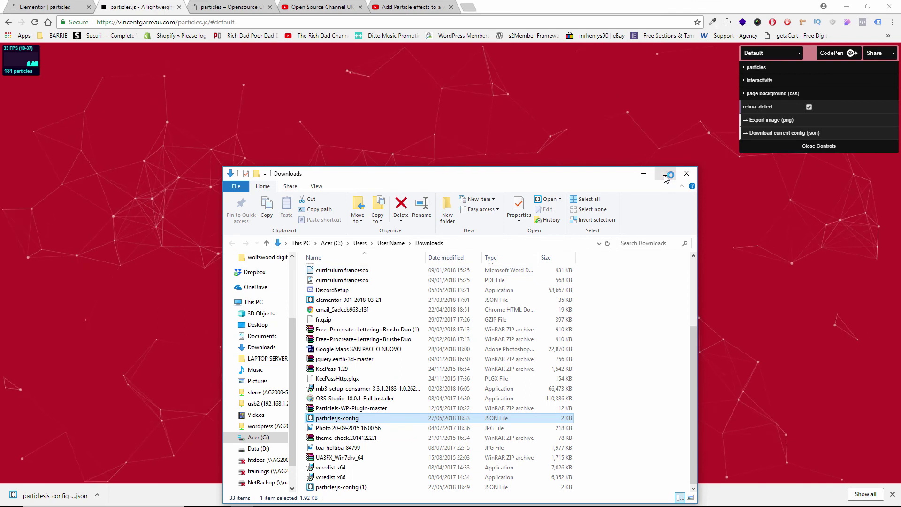
{"action": "left_click", "coordinate": [643, 174]}
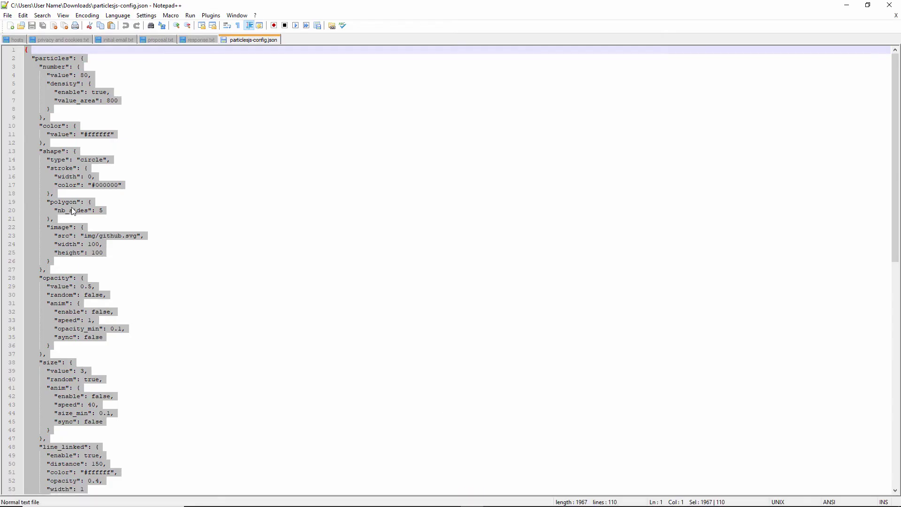
Select all of the particlesjs-config JSON text in Notepad++ and copy it.
{"action": "right_click", "coordinate": [72, 210]}
{"action": "left_click", "coordinate": [103, 254]}
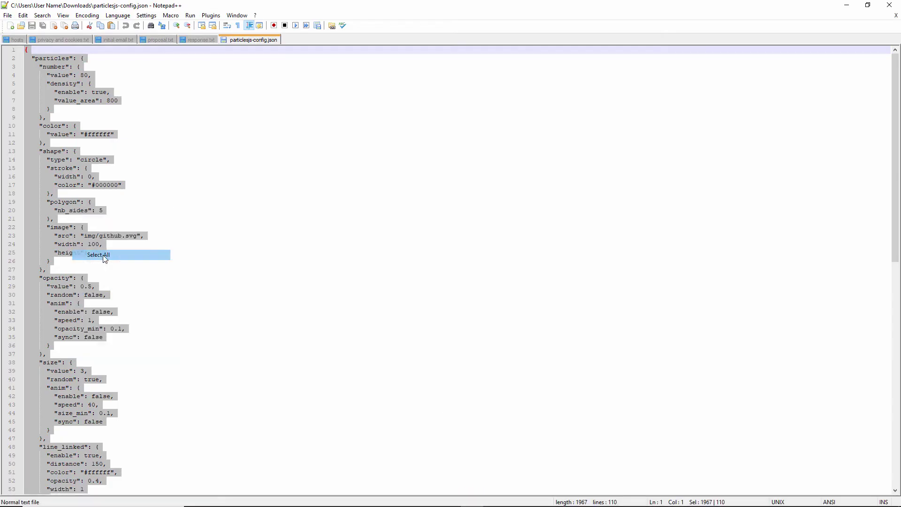
{"action": "right_click", "coordinate": [57, 163]}
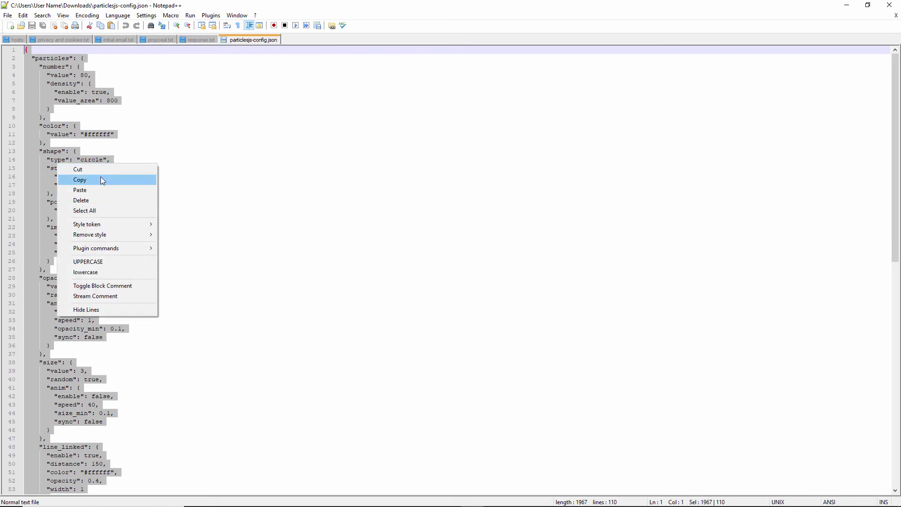
{"action": "left_click", "coordinate": [100, 177]}
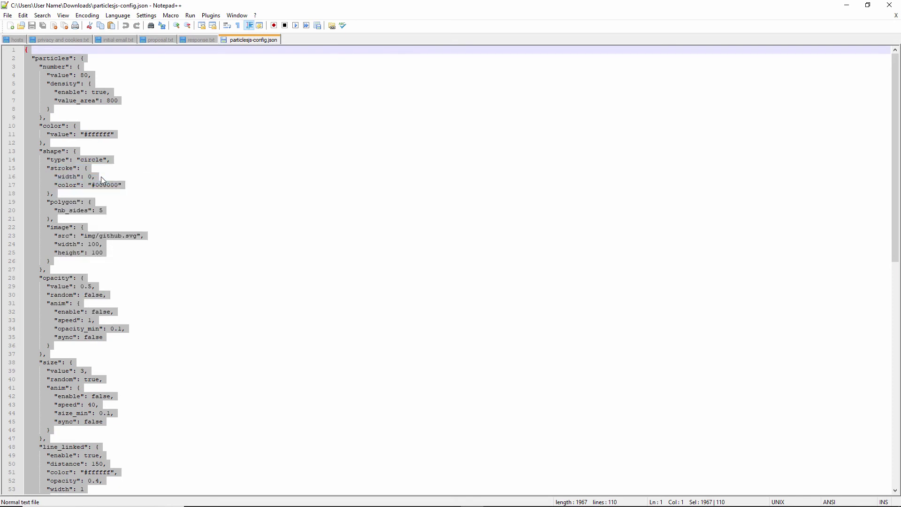
Paste the copied particles JSON config into the section's Particles JSON box in Elementor.
{"action": "left_click", "coordinate": [846, 12]}
{"action": "key", "text": "ctrl+shift+Tab"}
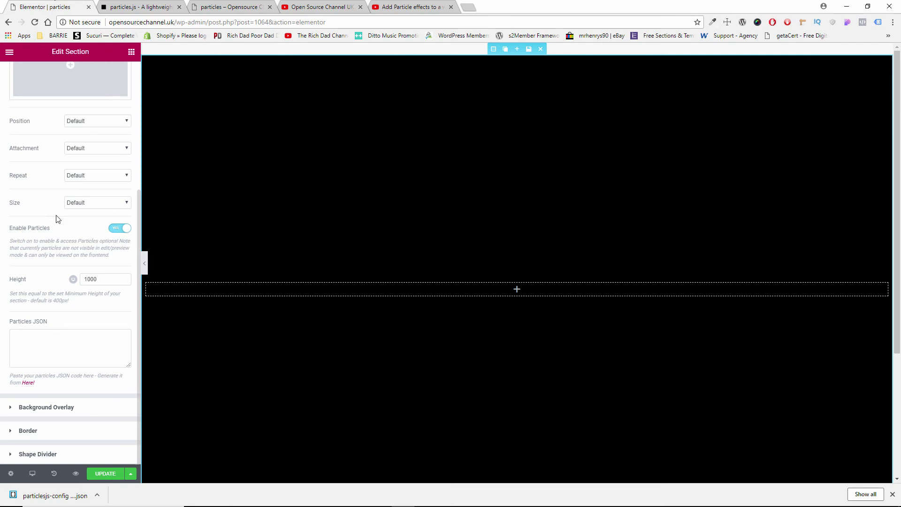
{"action": "right_click", "coordinate": [50, 348]}
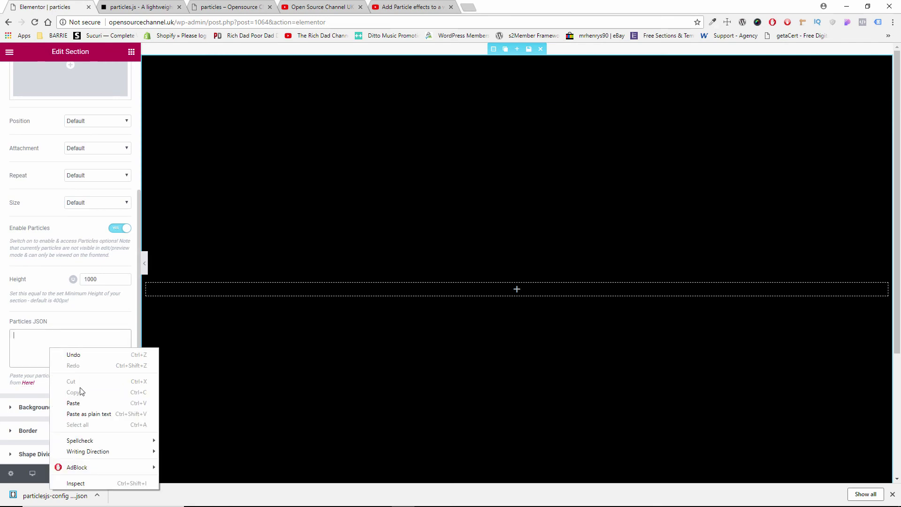
{"action": "left_click", "coordinate": [75, 403]}
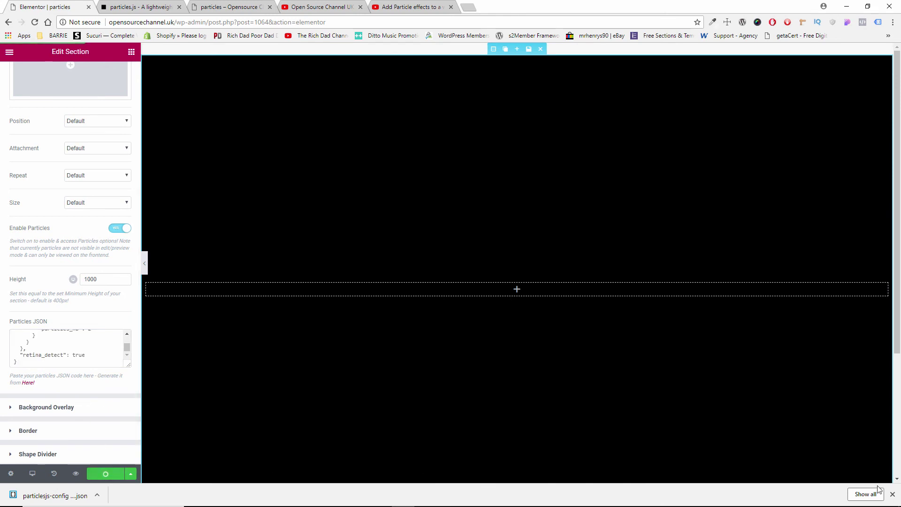
{"action": "left_click", "coordinate": [892, 495]}
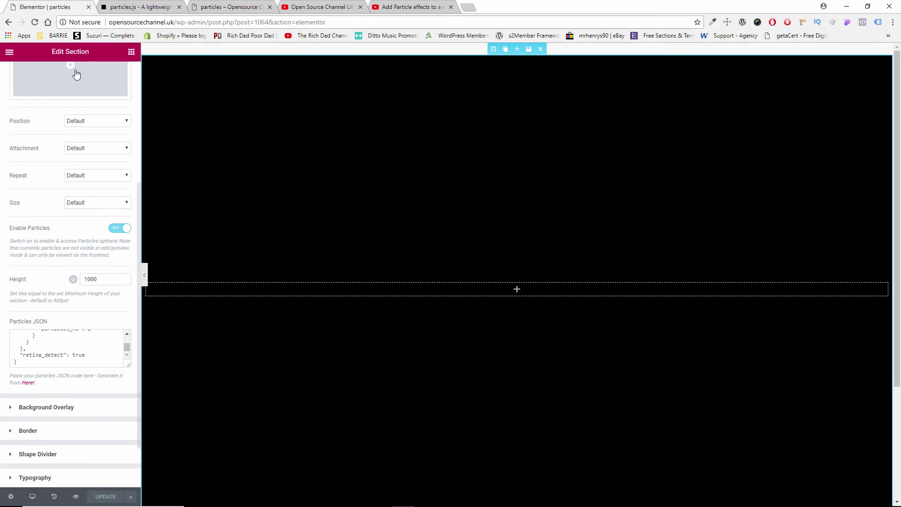
{"action": "left_click", "coordinate": [136, 5]}
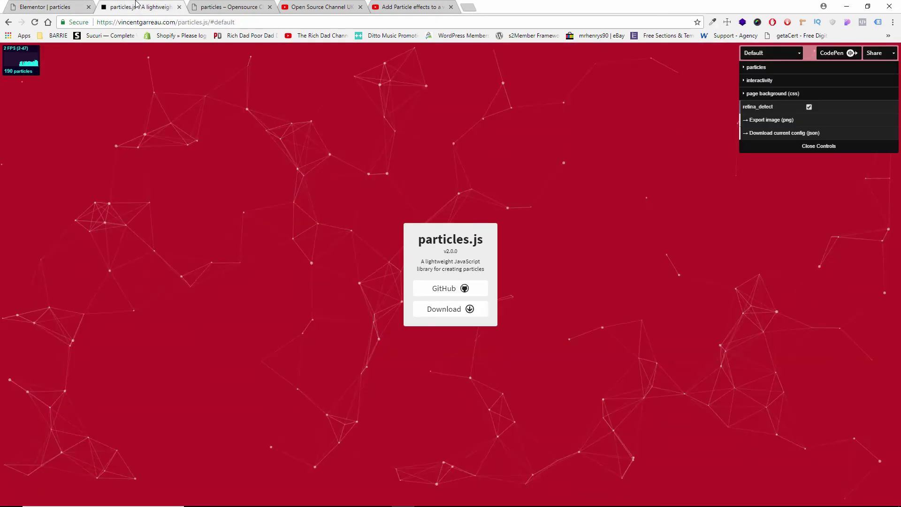
Close the particles.js tab and return to the Elementor editor after checking the live page.
{"action": "left_click", "coordinate": [179, 7]}
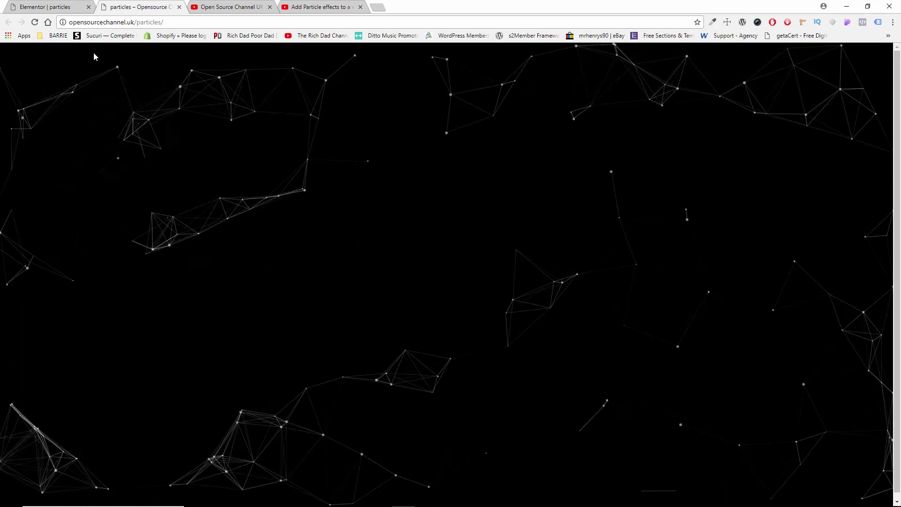
{"action": "left_click", "coordinate": [51, 7]}
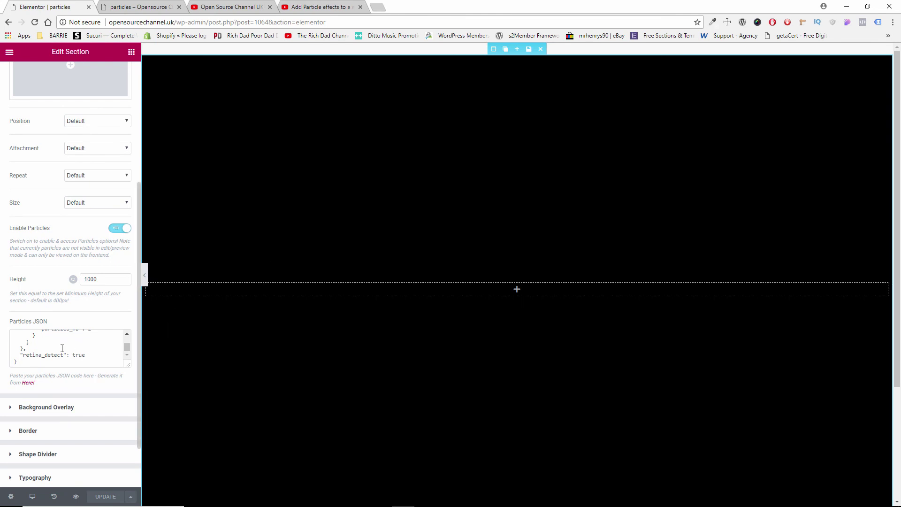
Make the section background bright green (#00ce1b), save, and reload the live page.
{"action": "scroll", "coordinate": [46, 290], "scroll_direction": "up", "scroll_amount": 4}
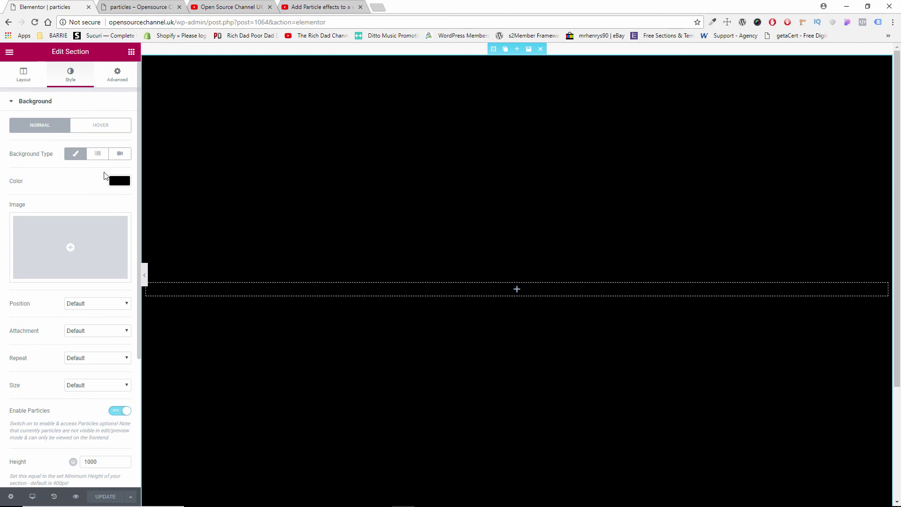
{"action": "left_click", "coordinate": [120, 181]}
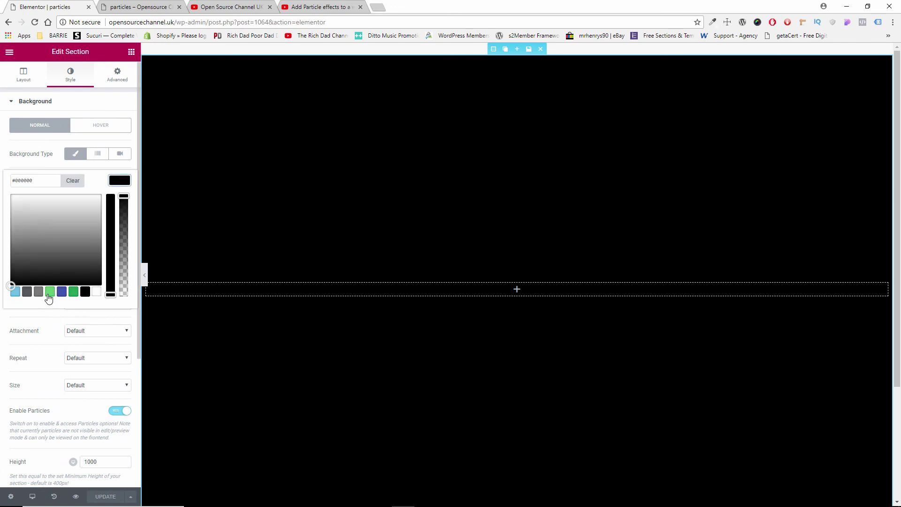
{"action": "left_click", "coordinate": [49, 293]}
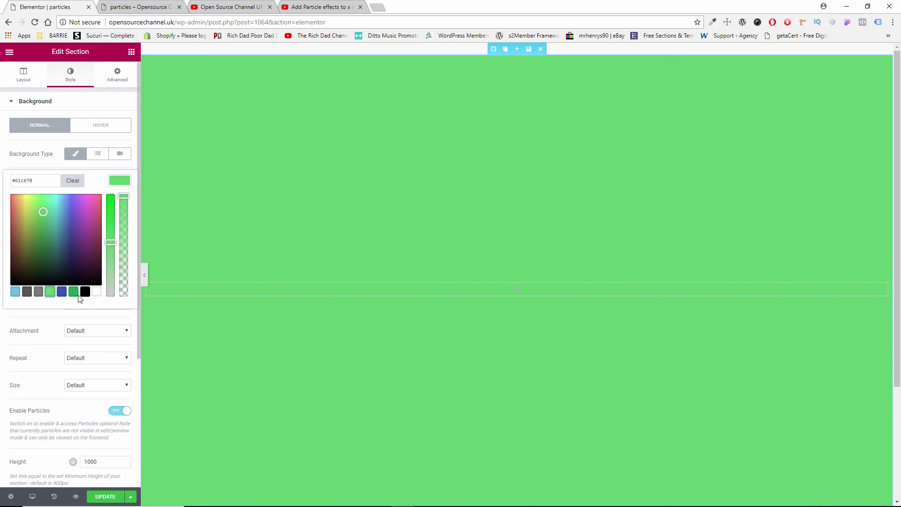
{"action": "left_click_drag", "start_coordinate": [110, 233], "coordinate": [109, 181]}
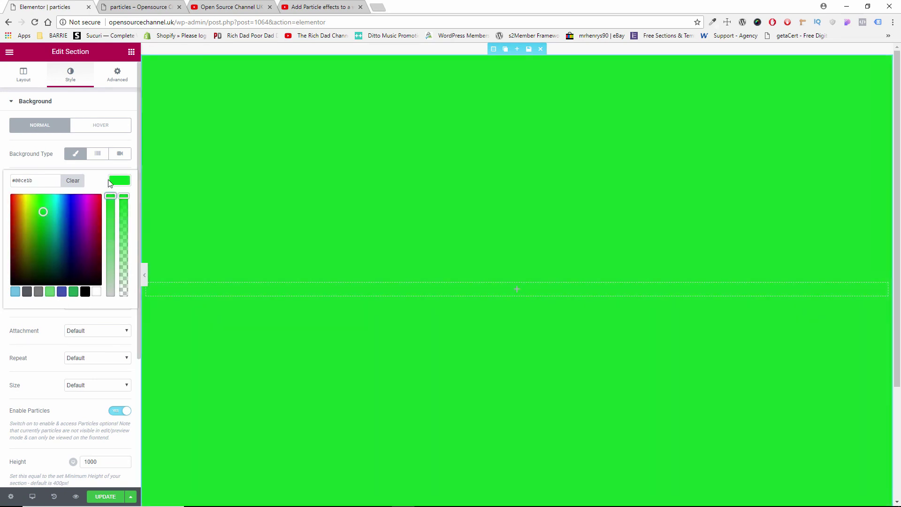
{"action": "left_click", "coordinate": [110, 170]}
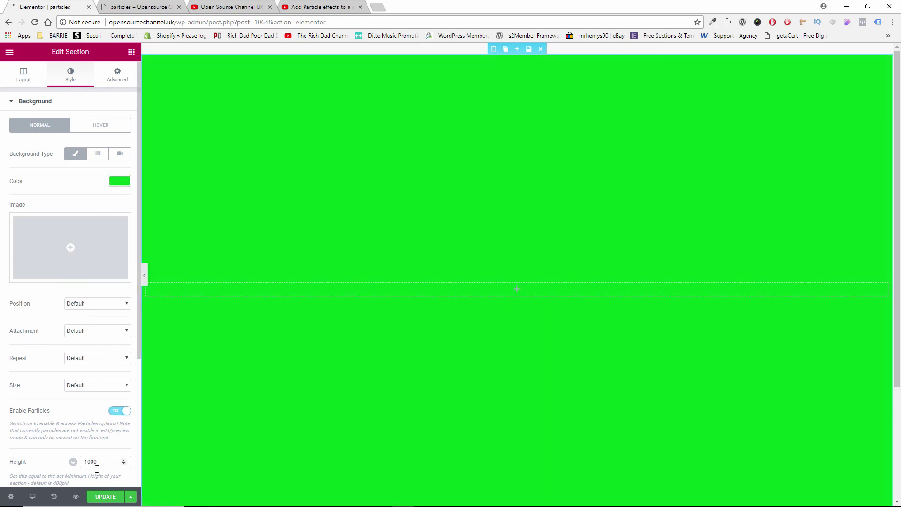
{"action": "left_click", "coordinate": [107, 496]}
{"action": "left_click", "coordinate": [141, 7]}
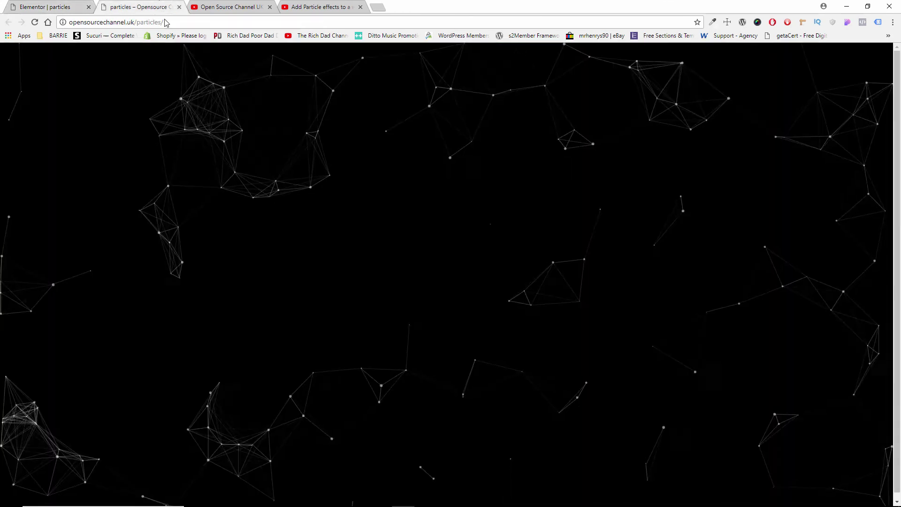
{"action": "left_click", "coordinate": [40, 25]}
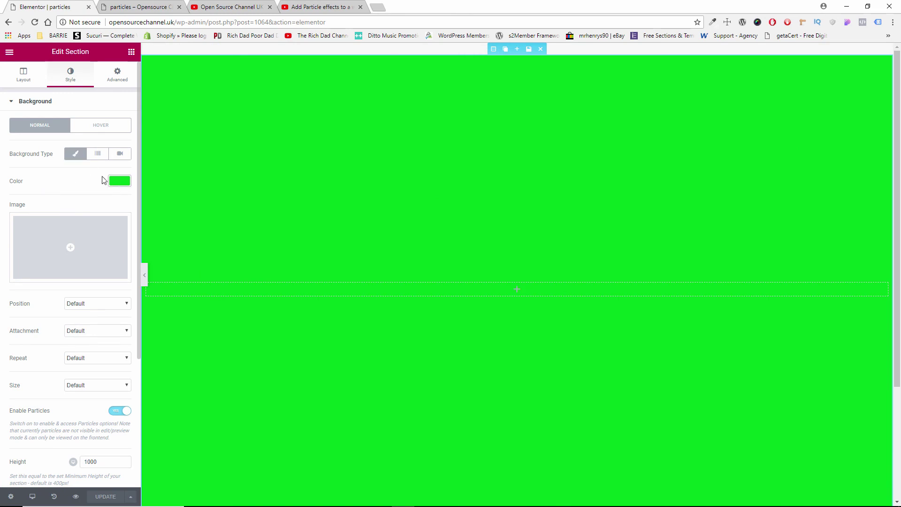
Make the section's classic background colour fully transparent.
{"action": "left_click", "coordinate": [79, 158]}
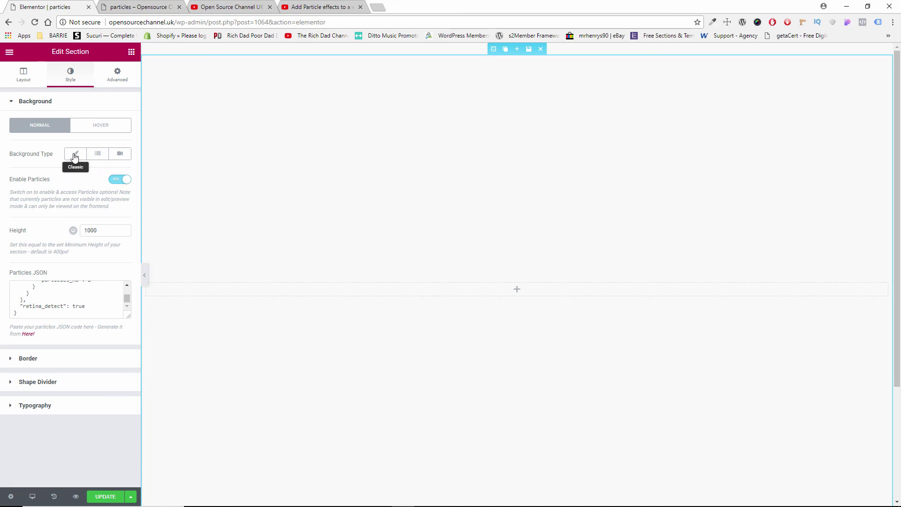
{"action": "left_click", "coordinate": [75, 156]}
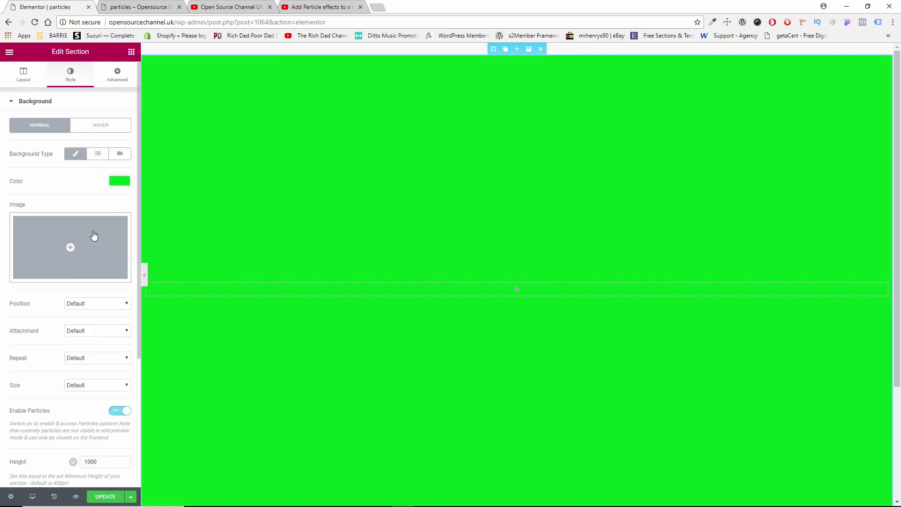
{"action": "left_click", "coordinate": [120, 183]}
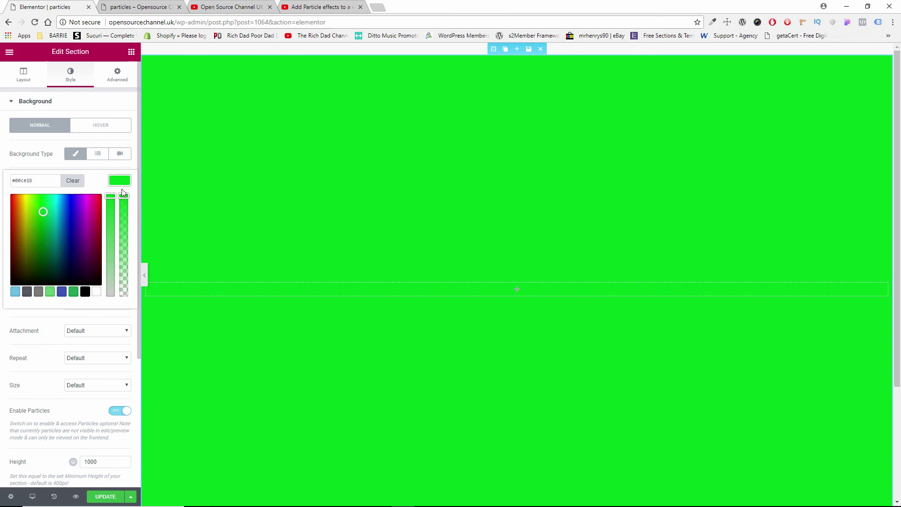
{"action": "left_click", "coordinate": [125, 295]}
{"action": "left_click", "coordinate": [97, 193]}
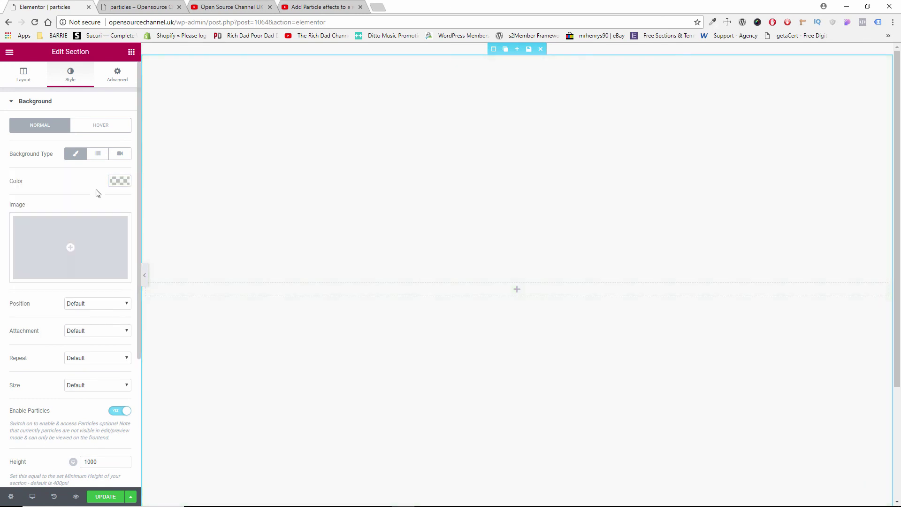
Set the photo of a woman carrying shopping bags as the section background image.
{"action": "left_click", "coordinate": [76, 250]}
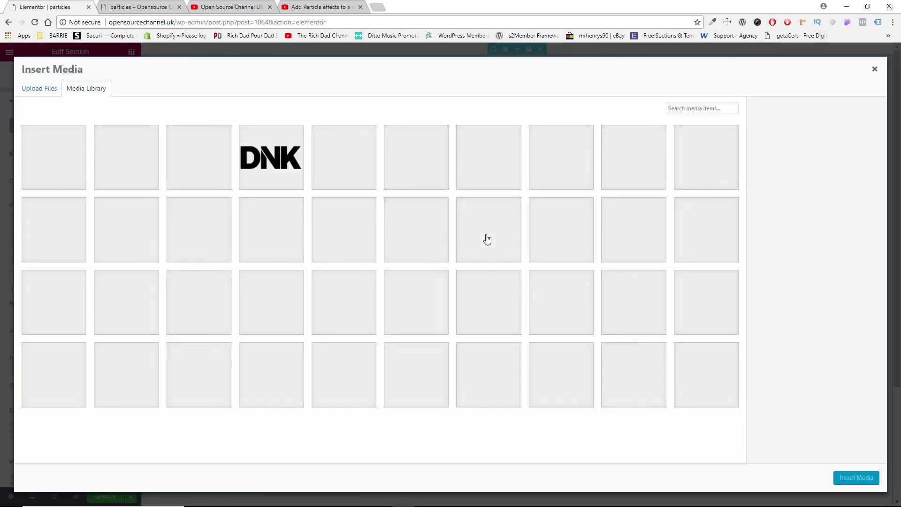
{"action": "left_click", "coordinate": [612, 151]}
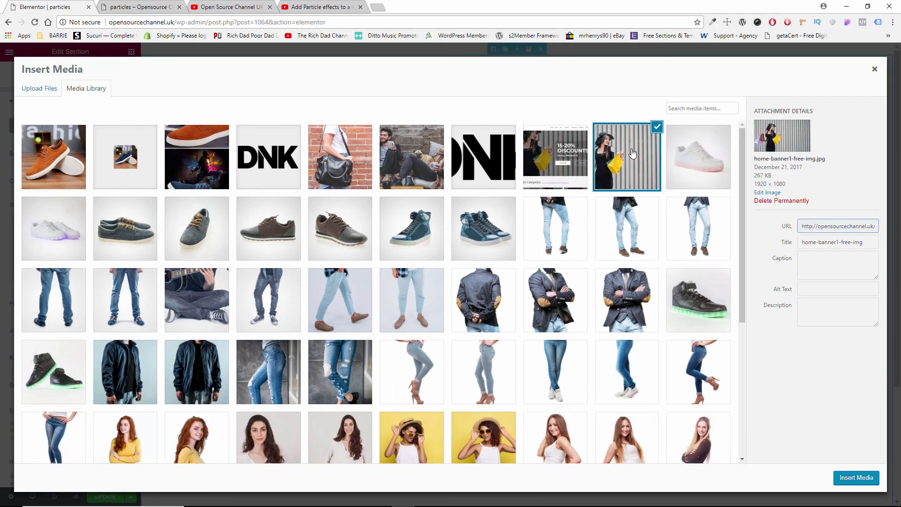
{"action": "left_click", "coordinate": [849, 484]}
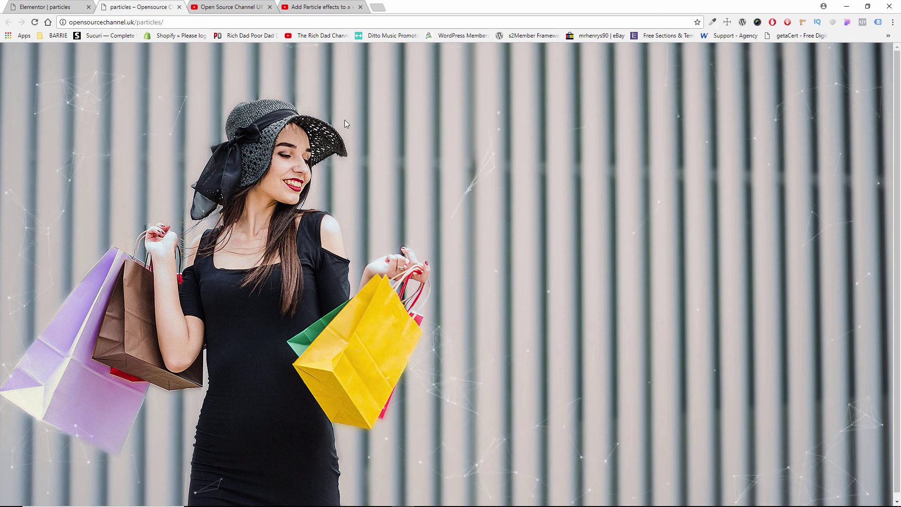
{"action": "left_click", "coordinate": [70, 8]}
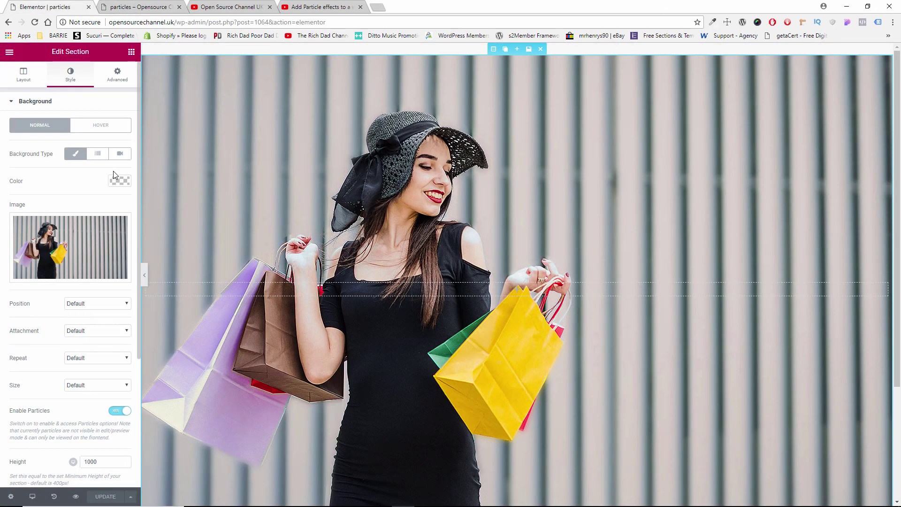
{"action": "scroll", "coordinate": [87, 211], "scroll_direction": "down", "scroll_amount": 4}
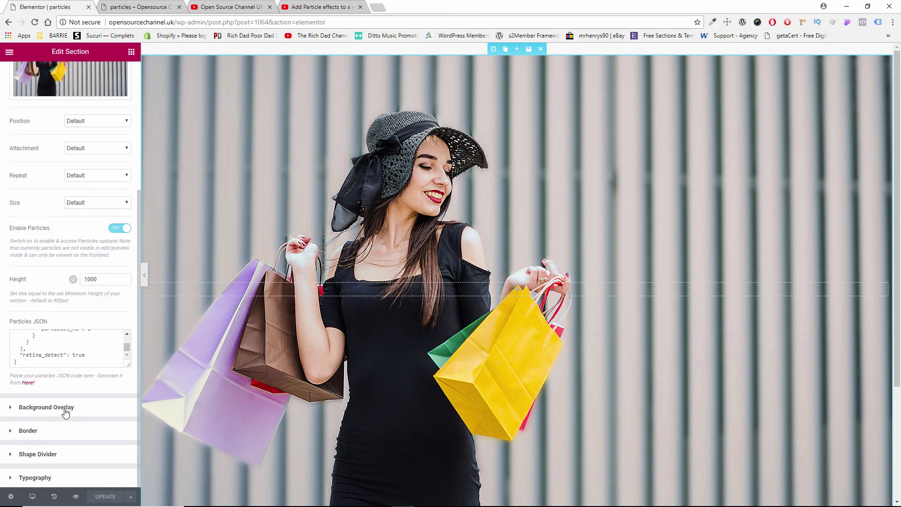
Add a classic black background overlay at 0.5 opacity and save the page.
{"action": "left_click", "coordinate": [67, 407]}
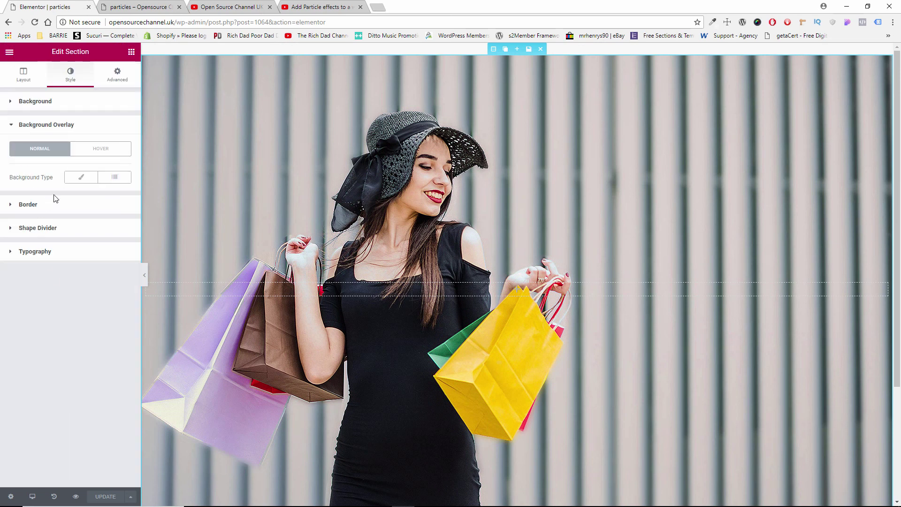
{"action": "left_click", "coordinate": [72, 181]}
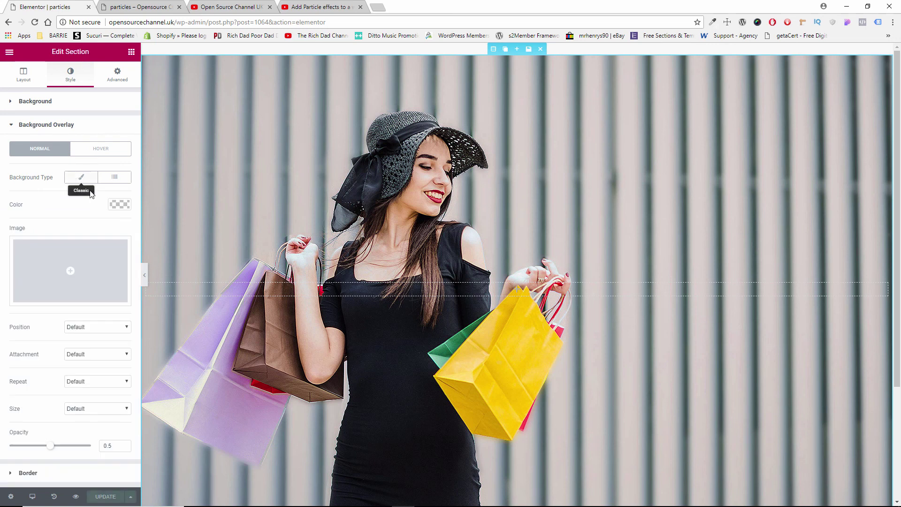
{"action": "left_click", "coordinate": [118, 208]}
{"action": "left_click_drag", "start_coordinate": [113, 292], "coordinate": [114, 239]}
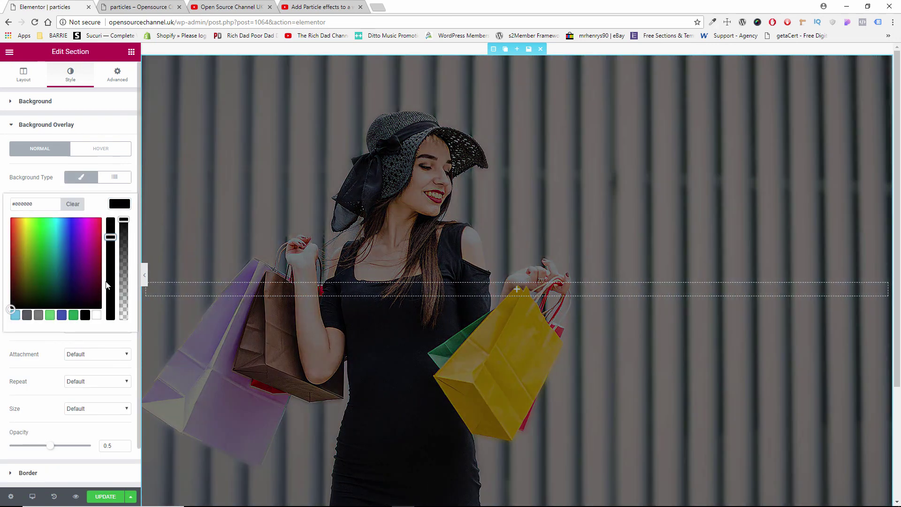
{"action": "left_click", "coordinate": [107, 496]}
{"action": "left_click", "coordinate": [135, 6]}
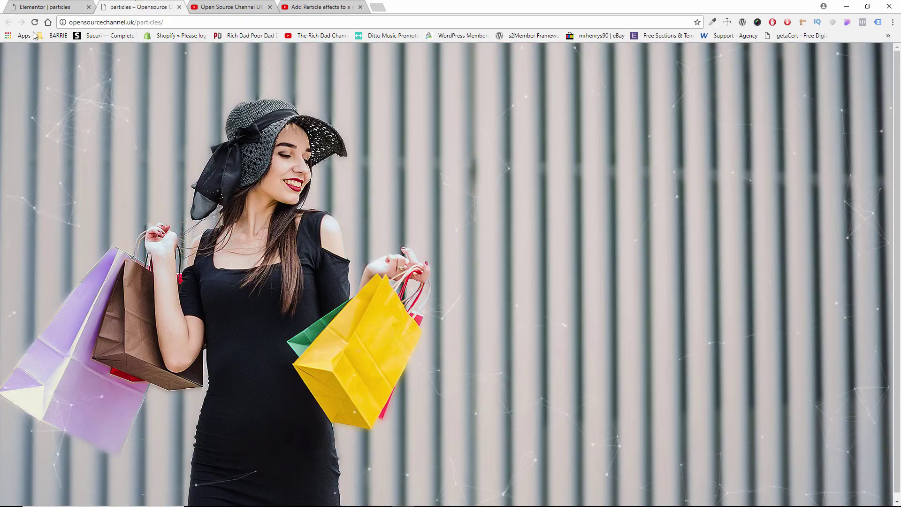